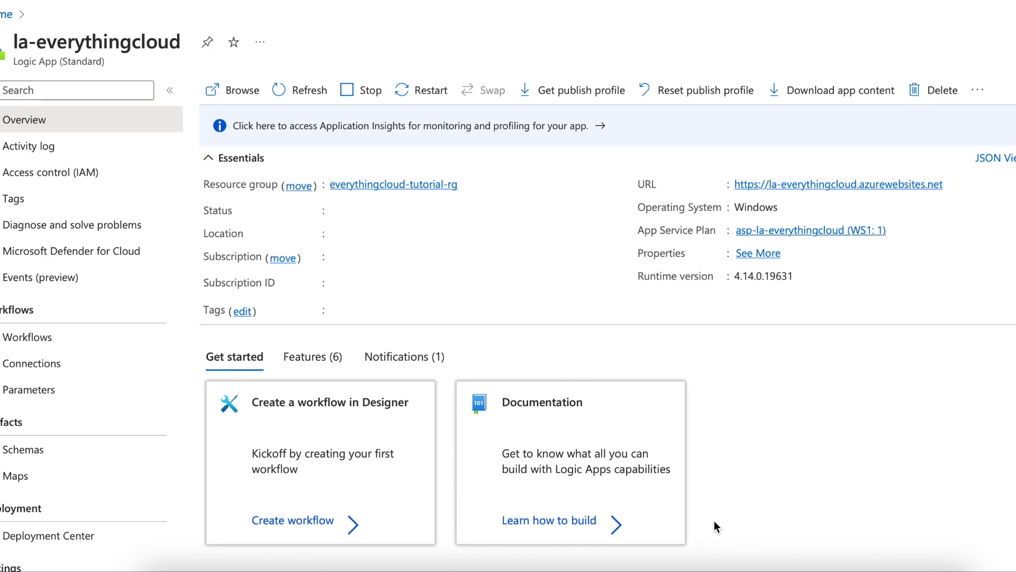
Step: Open the logic app's parameters and examine the names, types and values of key1, key2 and key3
left_click(50, 396)
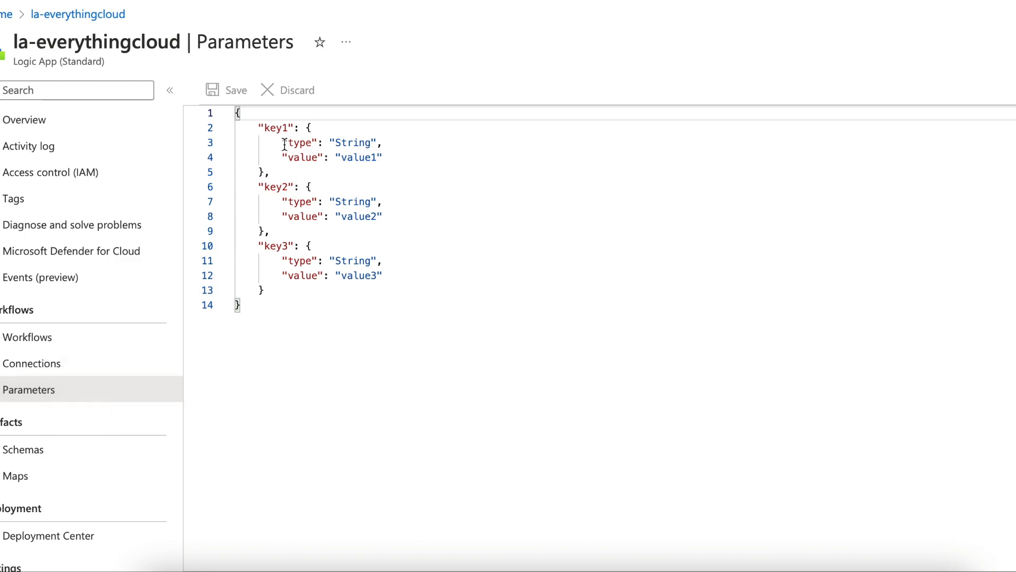
double_click(280, 128)
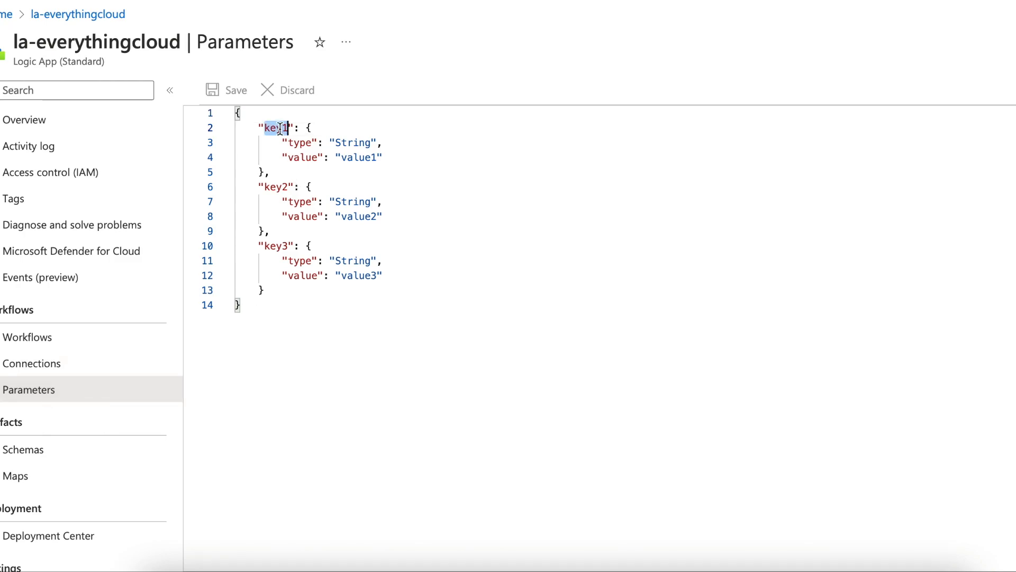
double_click(279, 187)
double_click(276, 246)
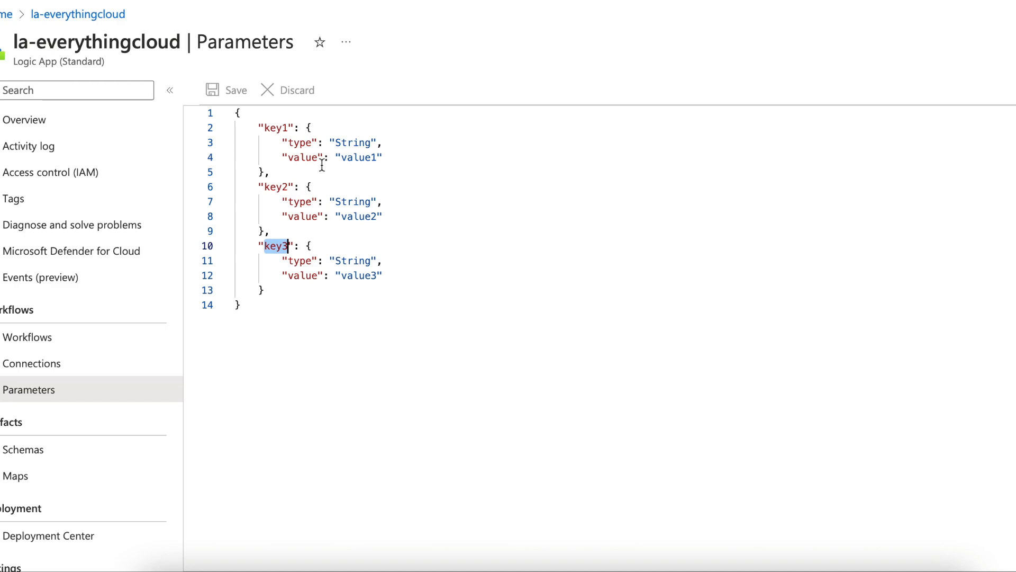
double_click(350, 138)
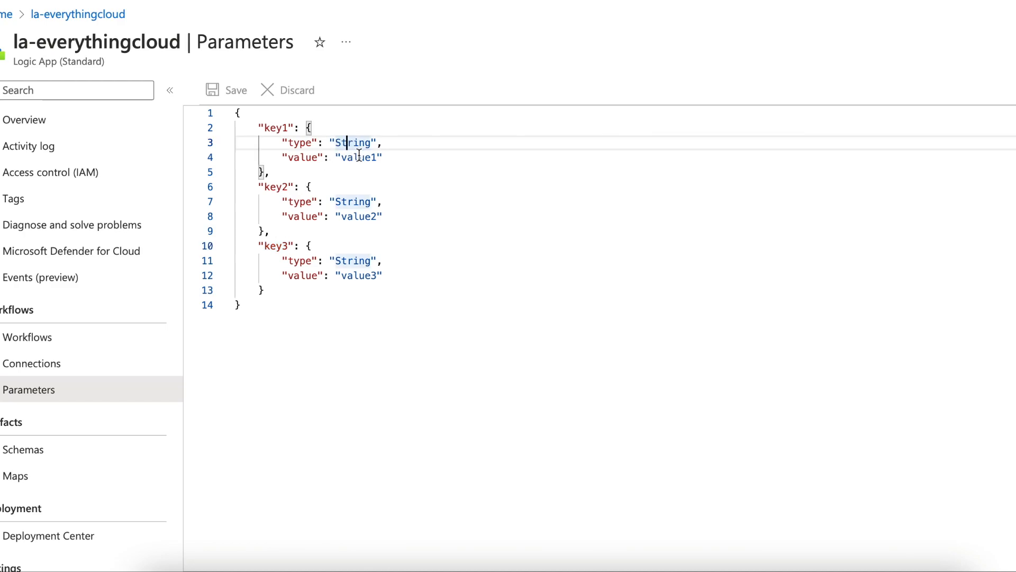
left_click(358, 156)
double_click(359, 157)
double_click(359, 216)
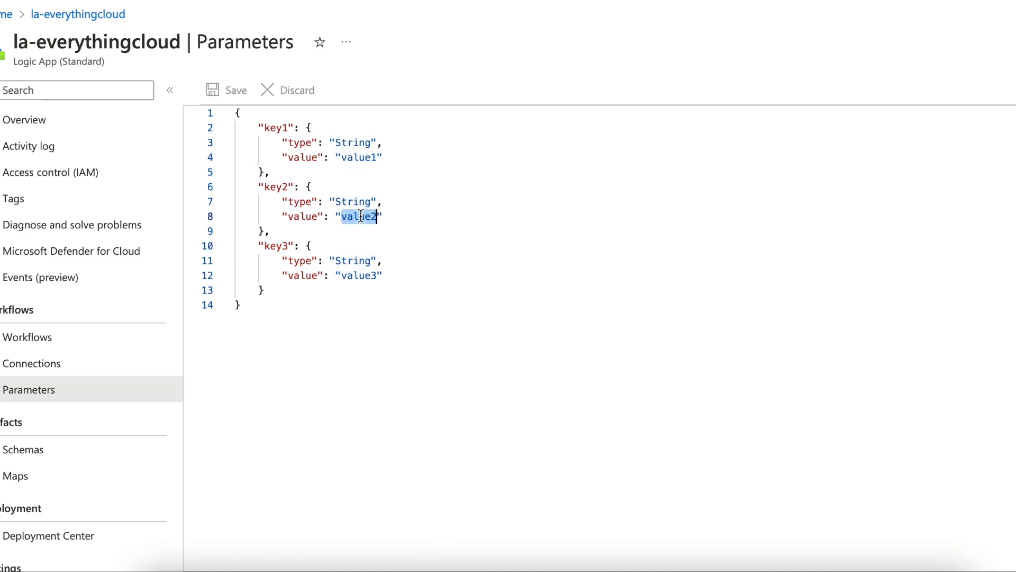
double_click(359, 275)
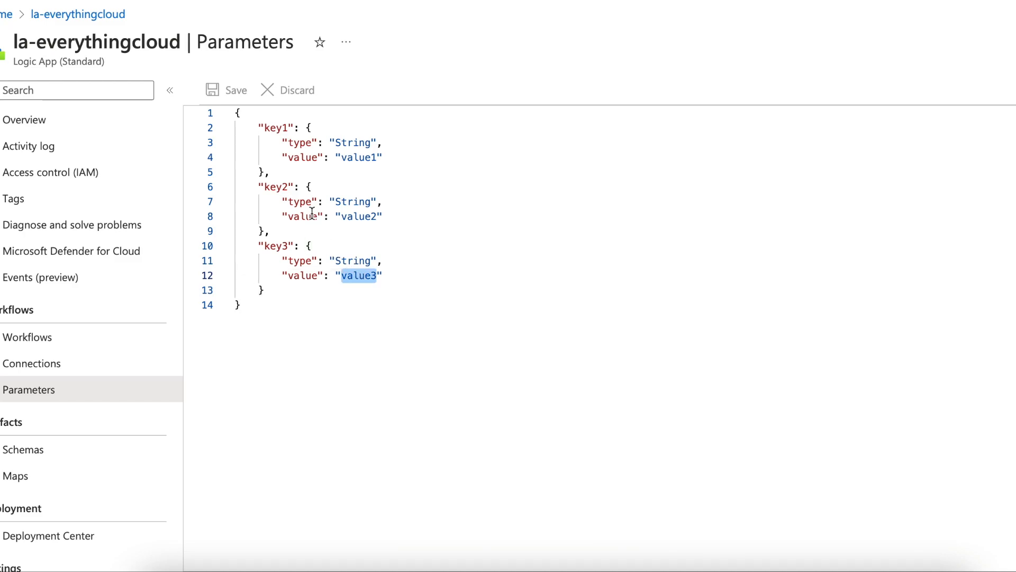
double_click(359, 157)
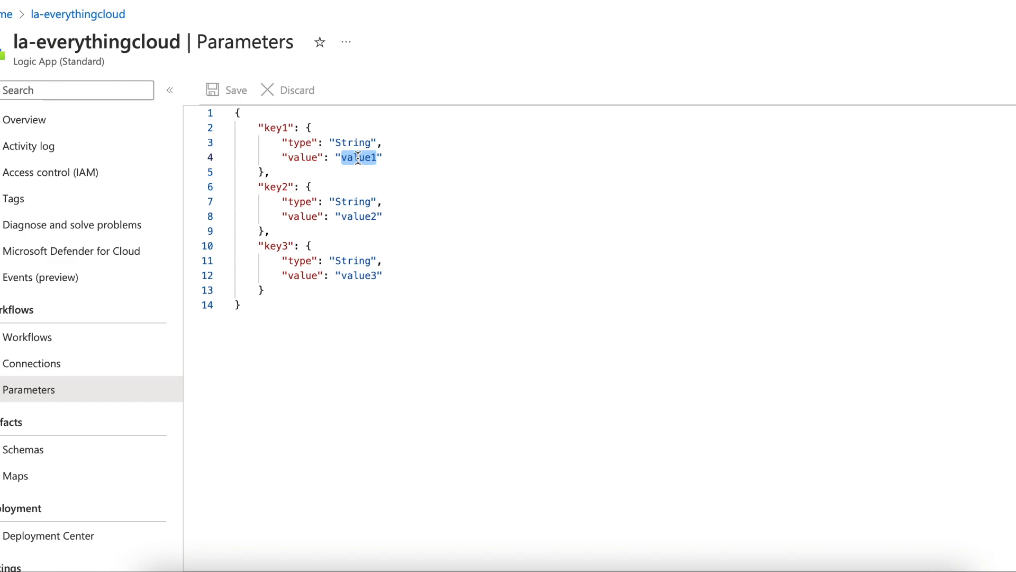
left_click(280, 129)
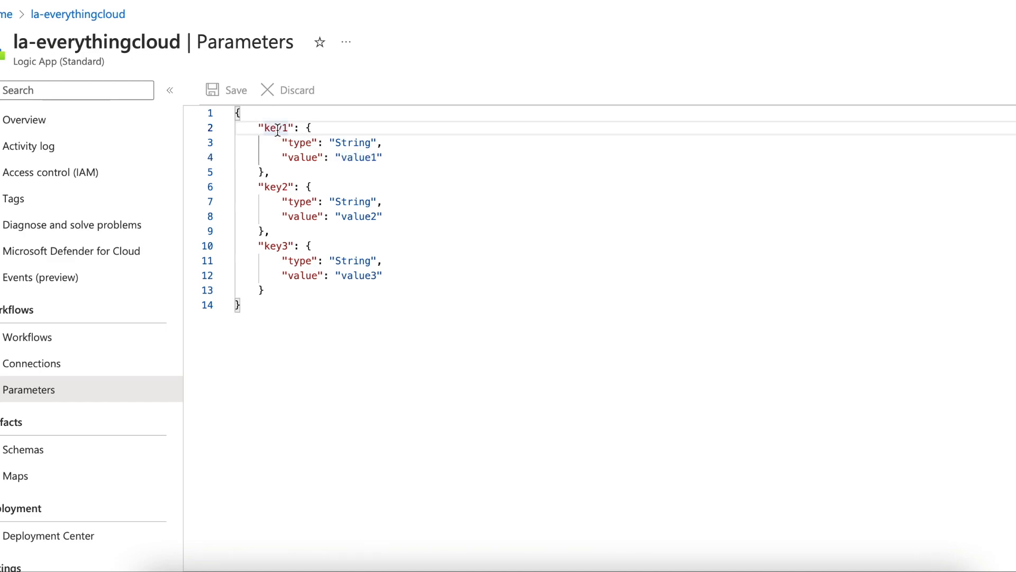
left_click(277, 187)
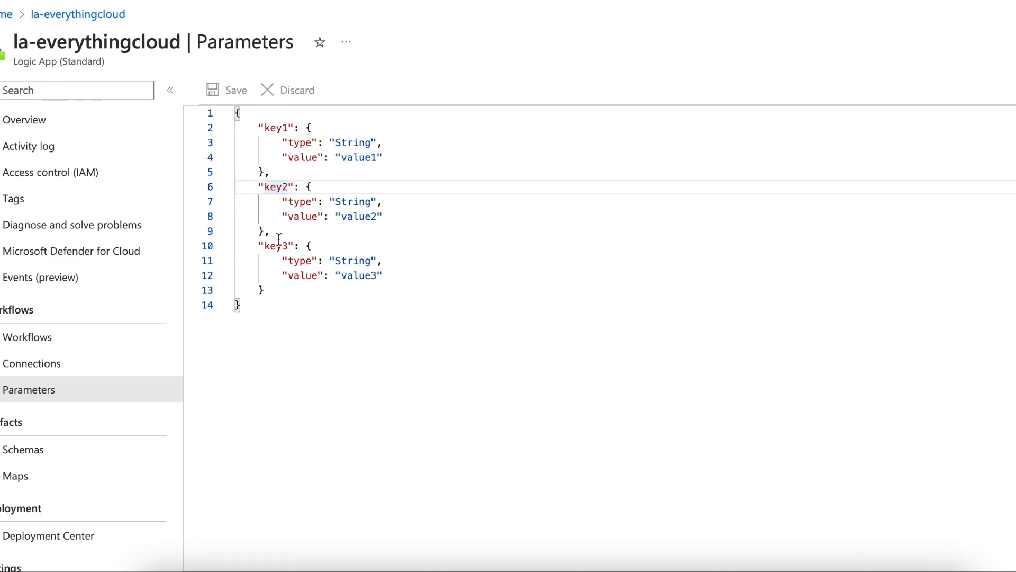
Step: Open workflow-01 of the logic app in the designer
left_click(124, 344)
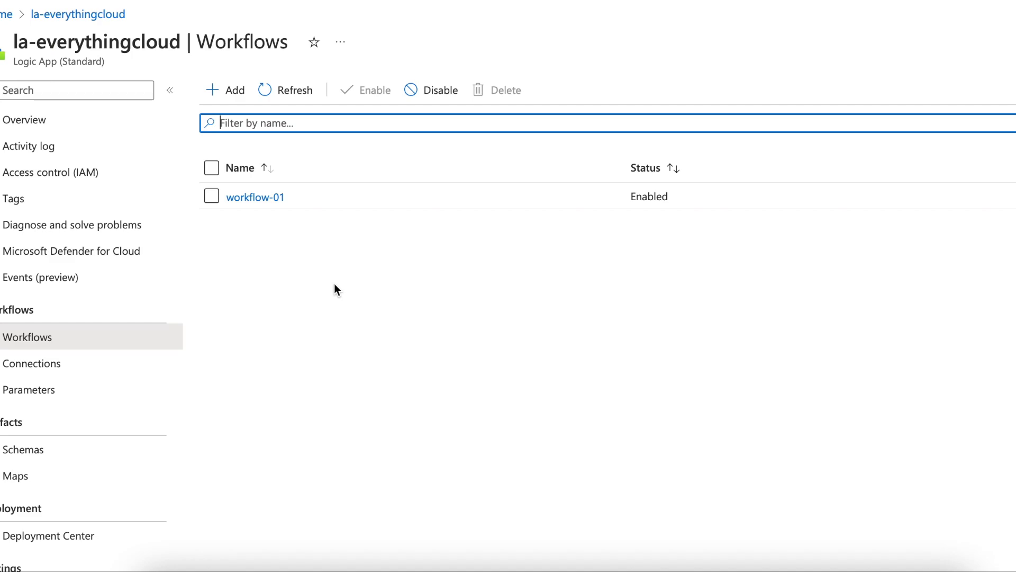
left_click(246, 199)
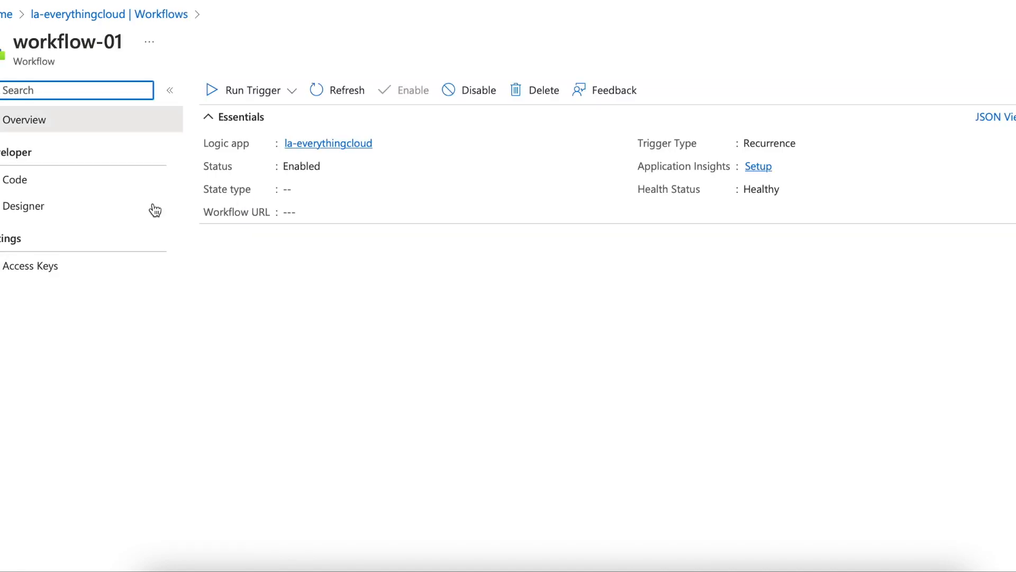
left_click(96, 210)
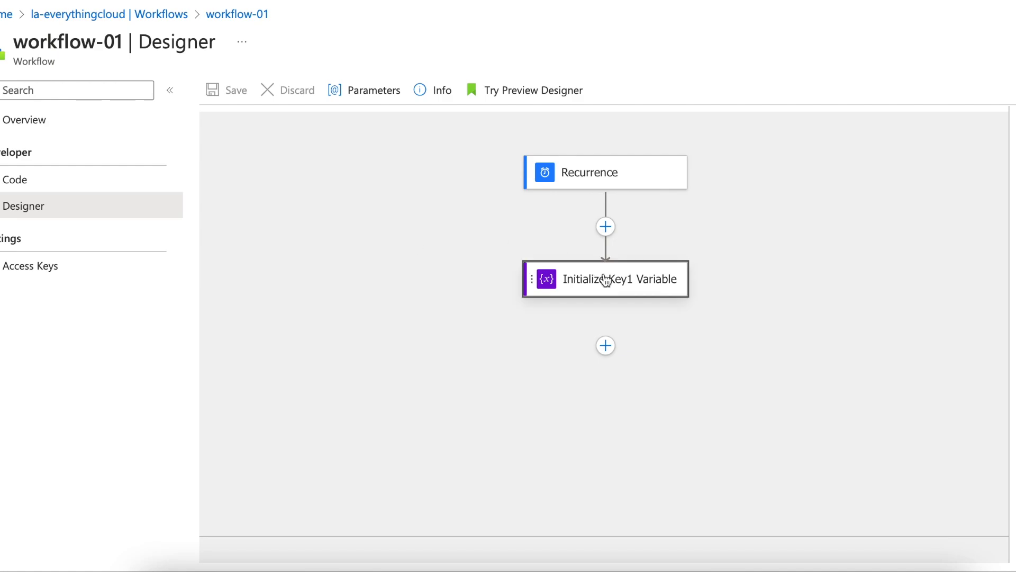
Step: Set the value of the Initialize Key1 Variable action to the key1 parameter and save the workflow
left_click(605, 278)
left_click(651, 321)
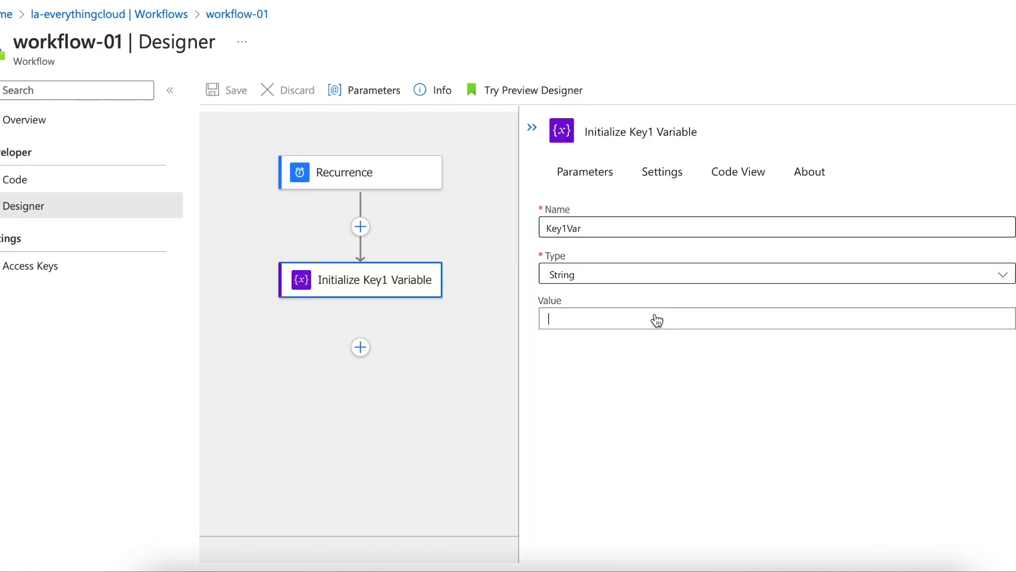
left_click(665, 393)
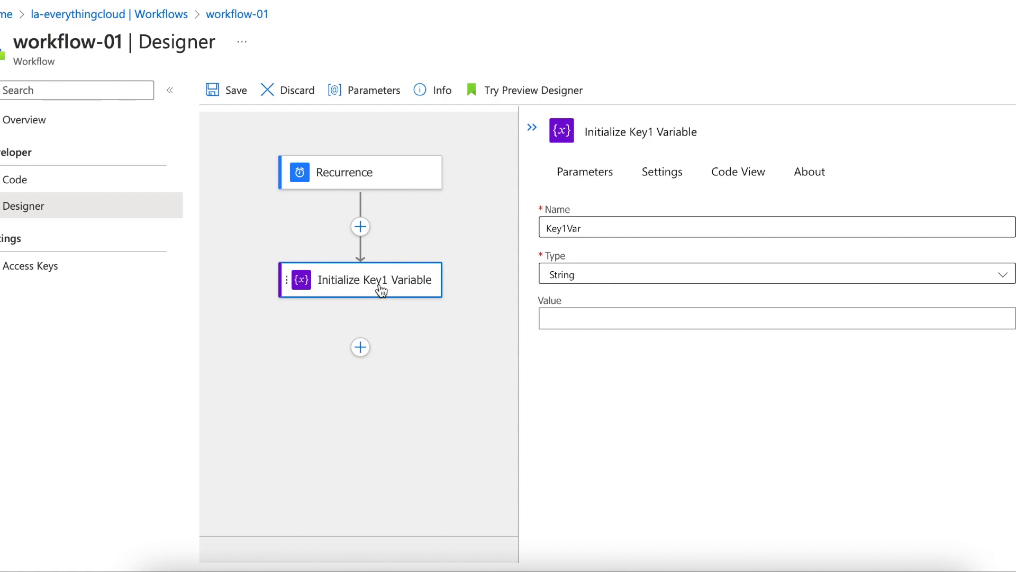
left_click(569, 235)
left_click(566, 317)
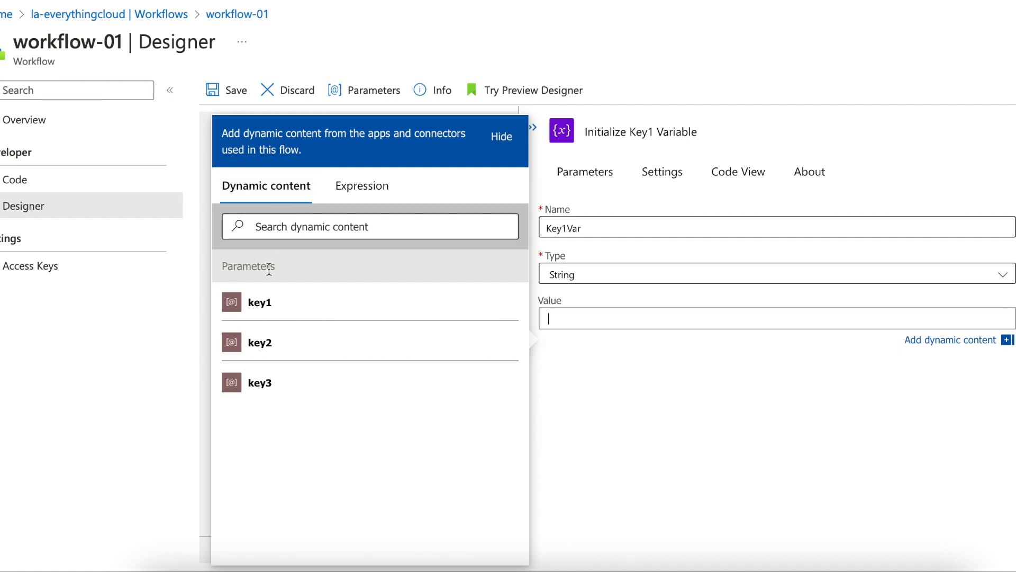
left_click(298, 303)
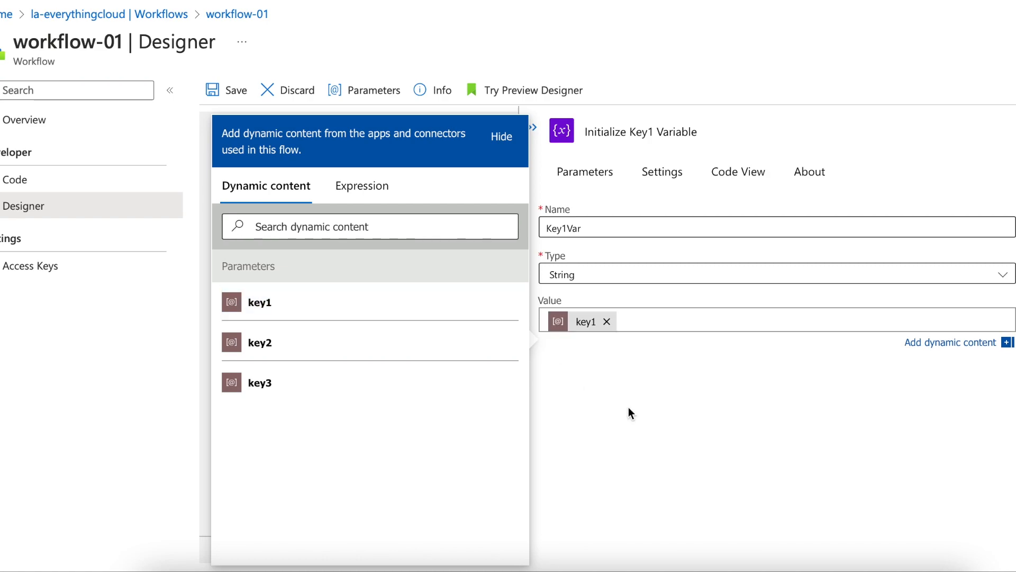
left_click(629, 411)
left_click(227, 95)
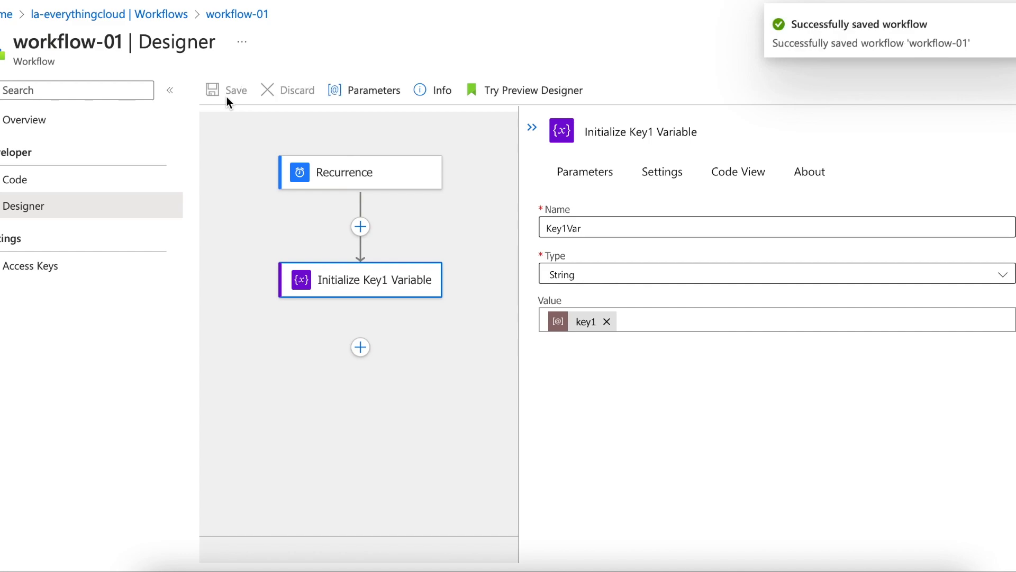
Step: Run the trigger from workflow-01's overview and refresh the run history
left_click(239, 16)
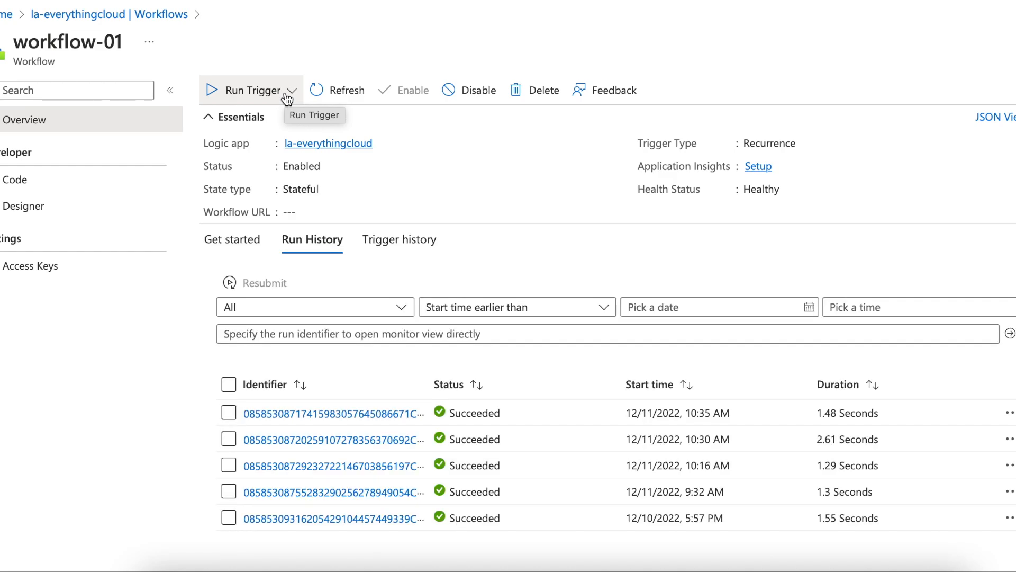
left_click(290, 91)
left_click(211, 116)
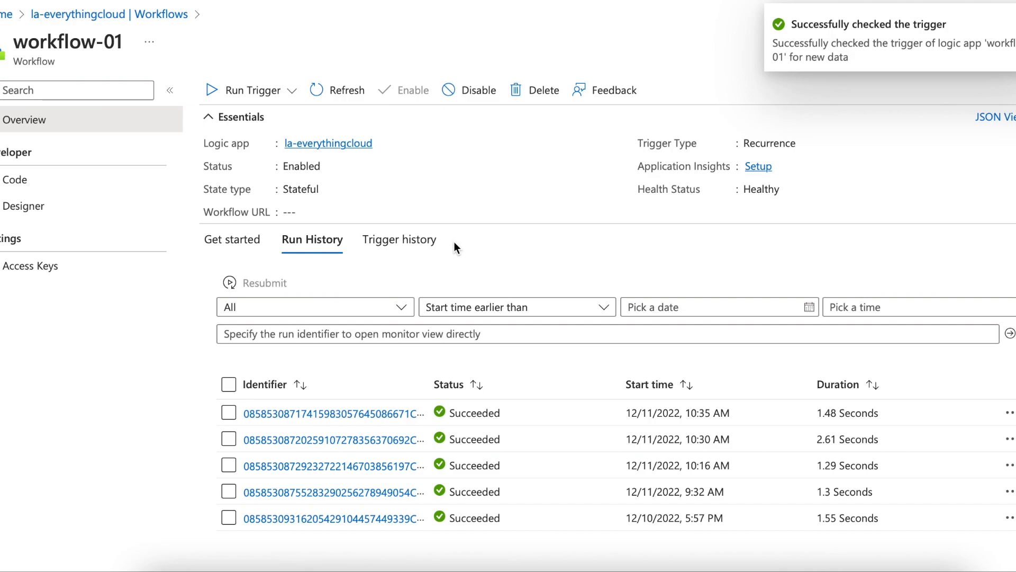
left_click(346, 92)
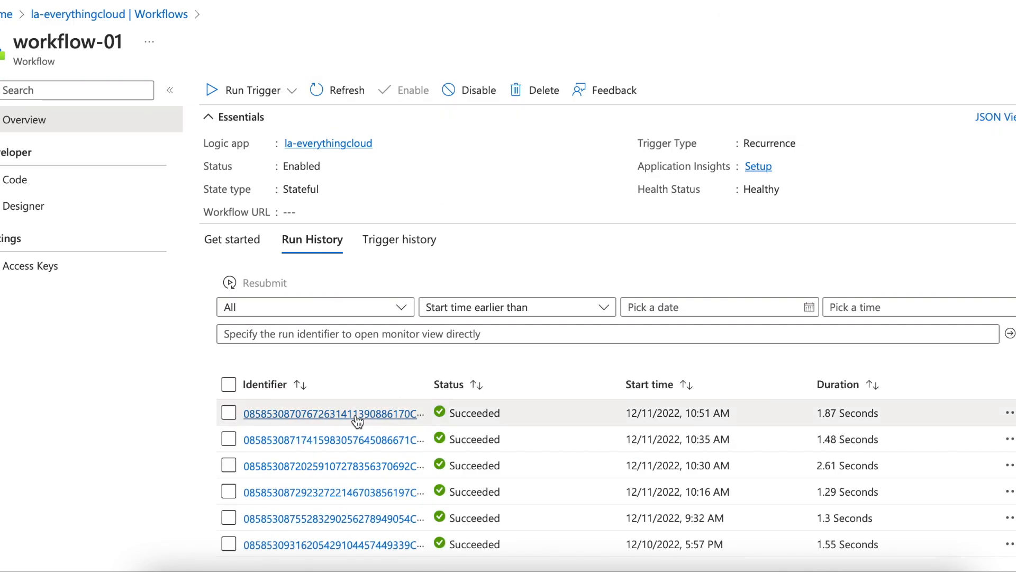
Step: Open the latest run and check the variable name and value in the Initialize Key1 Variable action's inputs
left_click(360, 415)
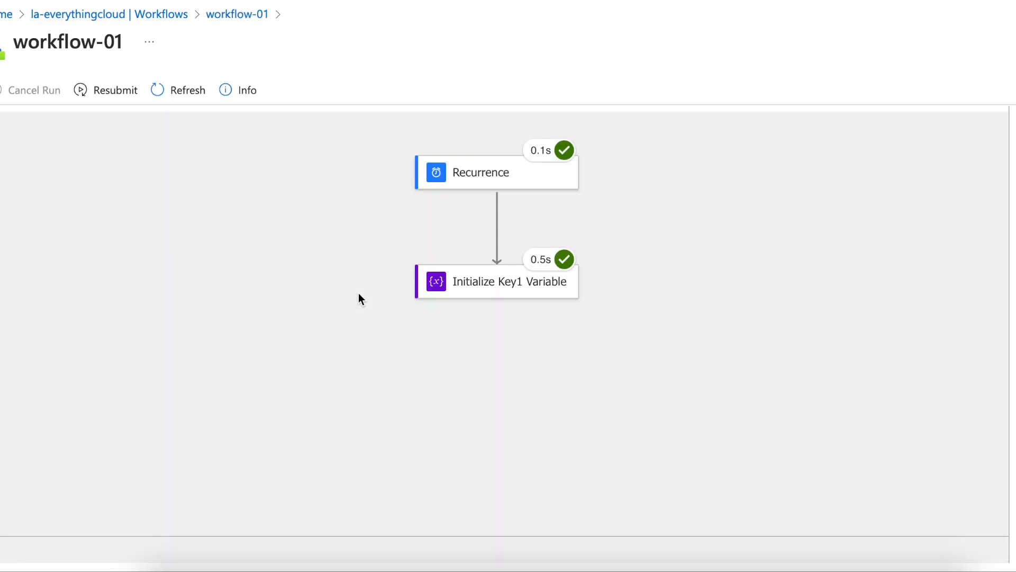
left_click(487, 294)
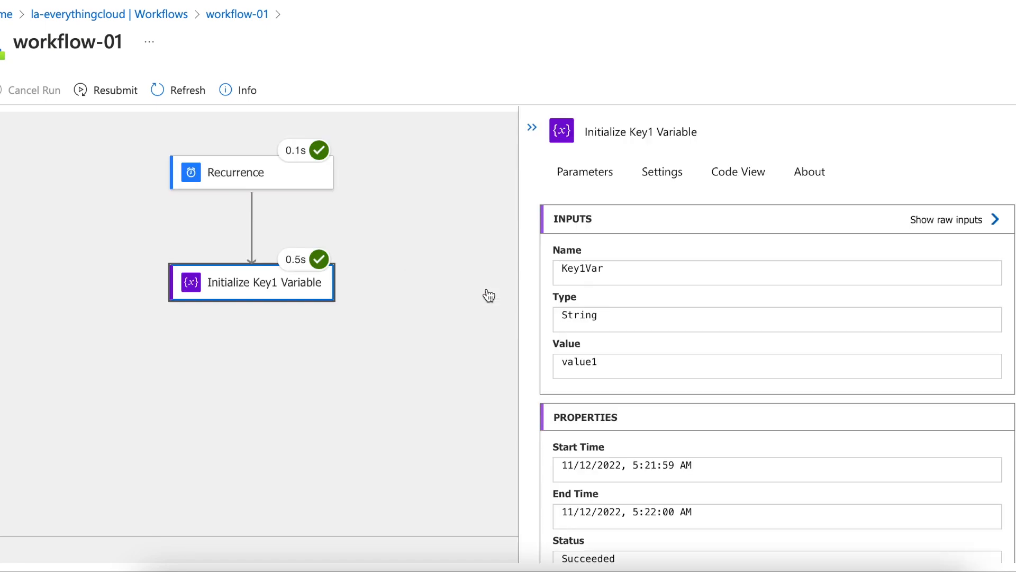
double_click(580, 269)
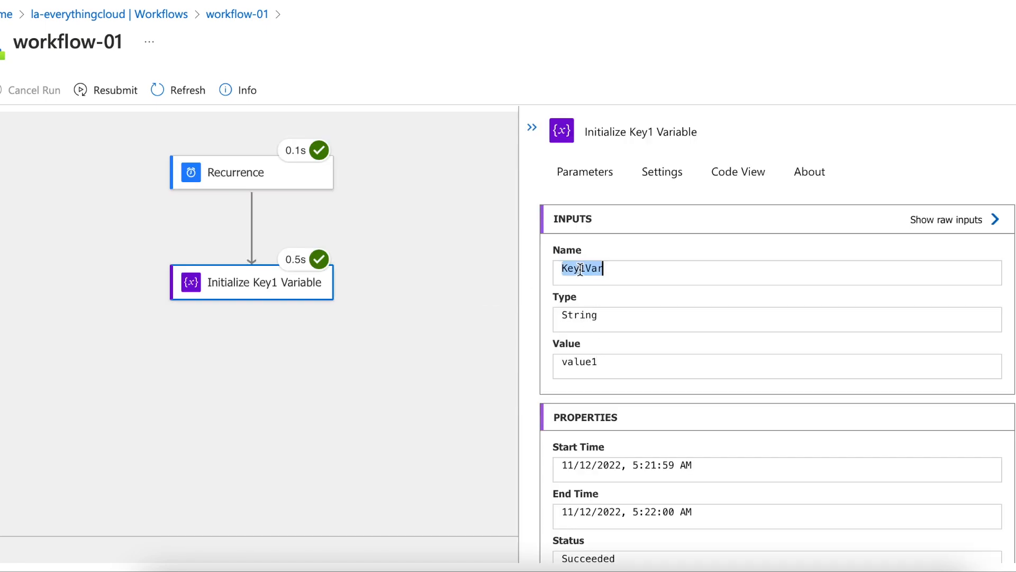
double_click(580, 361)
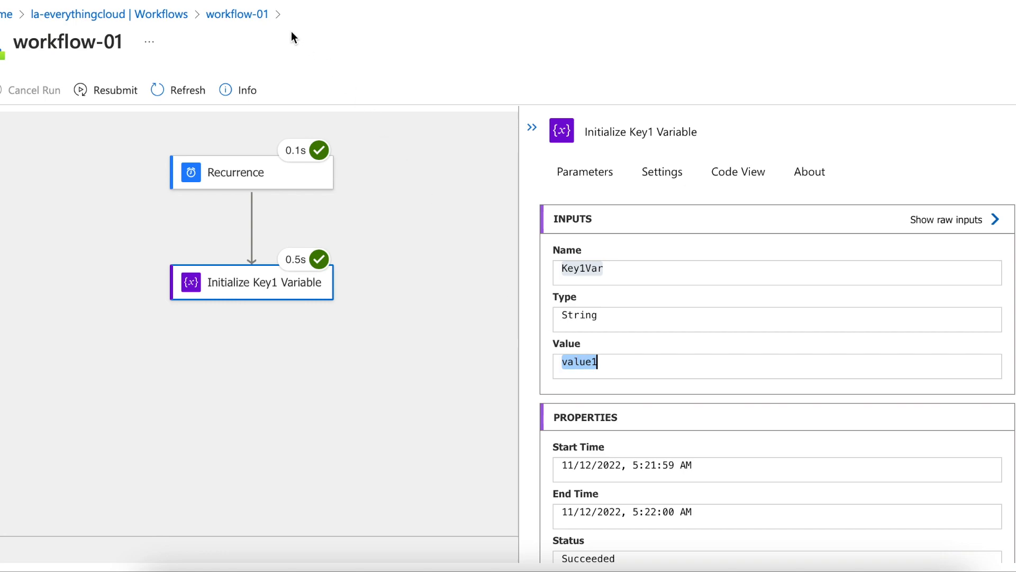
Step: Return to the logic app's parameters and review the key1, key2 and key3 entries in the JSON
left_click(184, 16)
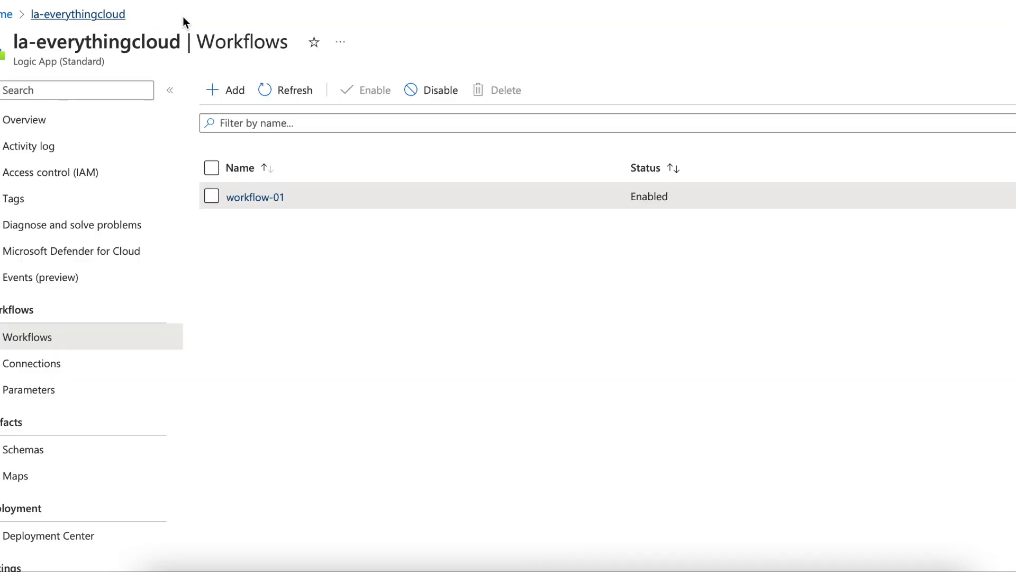
left_click(80, 390)
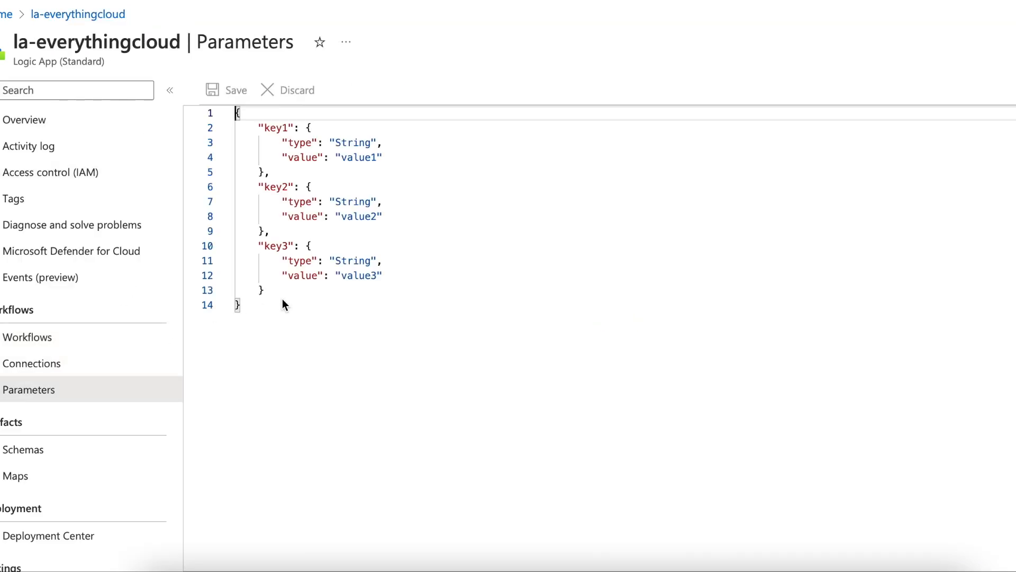
double_click(279, 127)
double_click(280, 186)
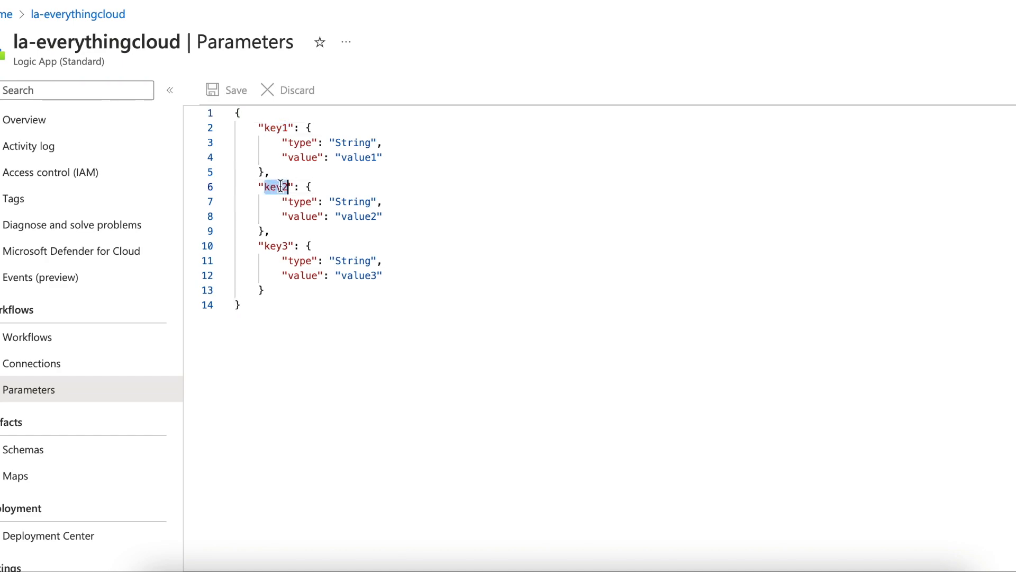
double_click(278, 246)
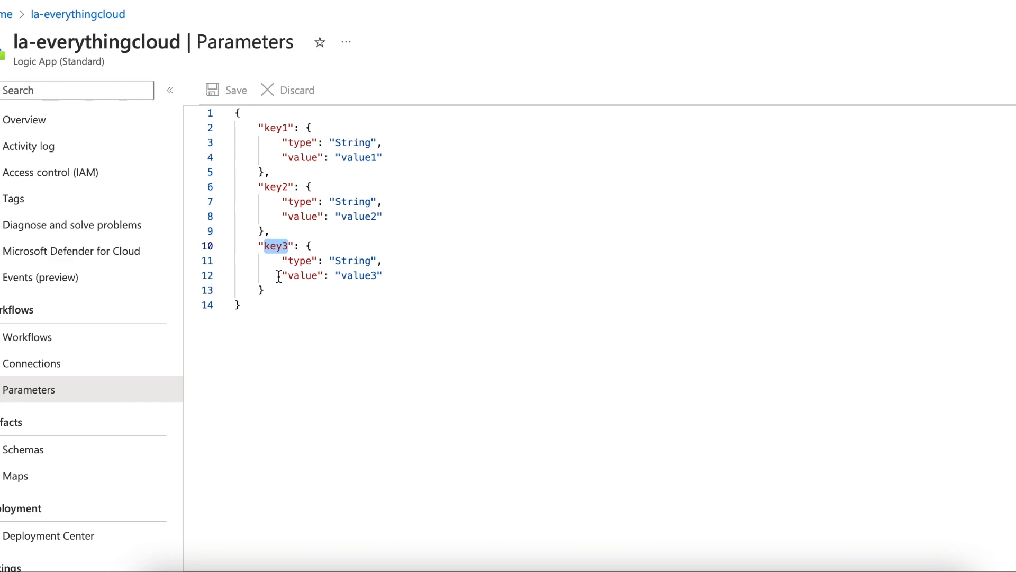
Step: Add a new parameter block named parameter1 after key3 in the parameters JSON
left_click(275, 293)
type(",")
key("Return")
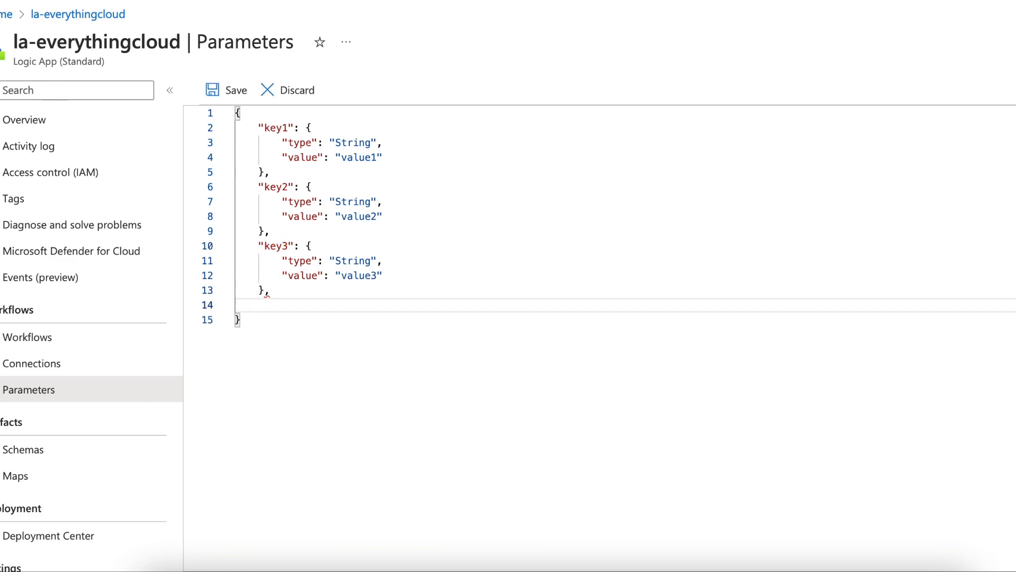
type("\"param")
key("BackSpace")
key("BackSpace")
key("BackSpace")
key("BackSpace")
key("BackSpace")
type("parameter1\":{")
Step: Give parameter1 a type property with the value Object
key("Return")
type("\"")
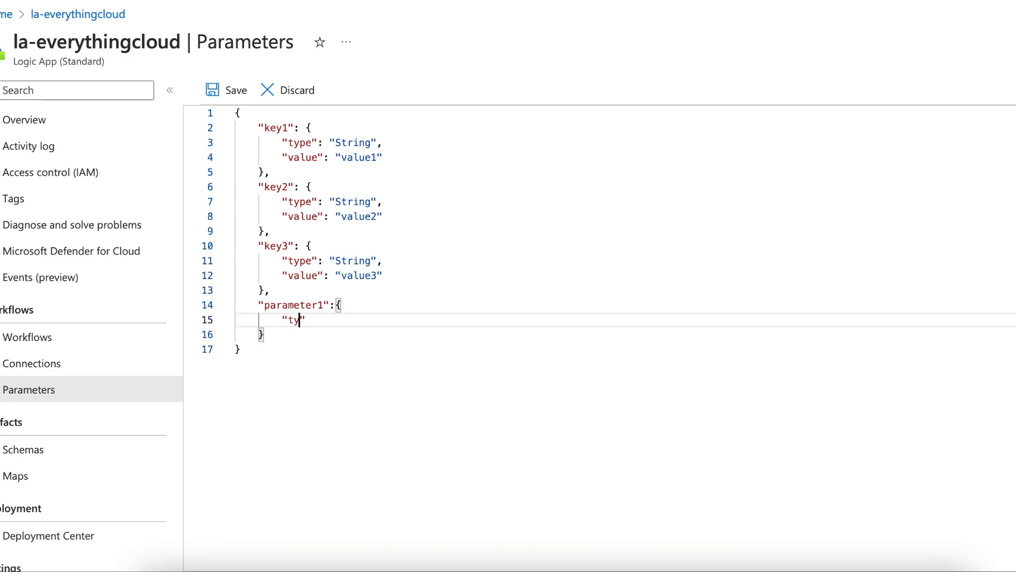
type("type\":")
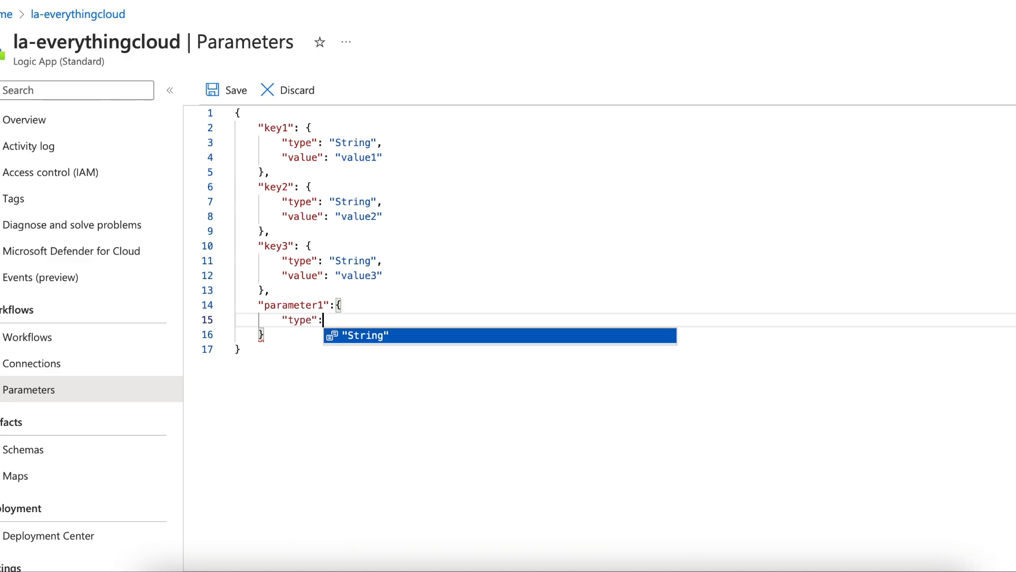
type("\"Object")
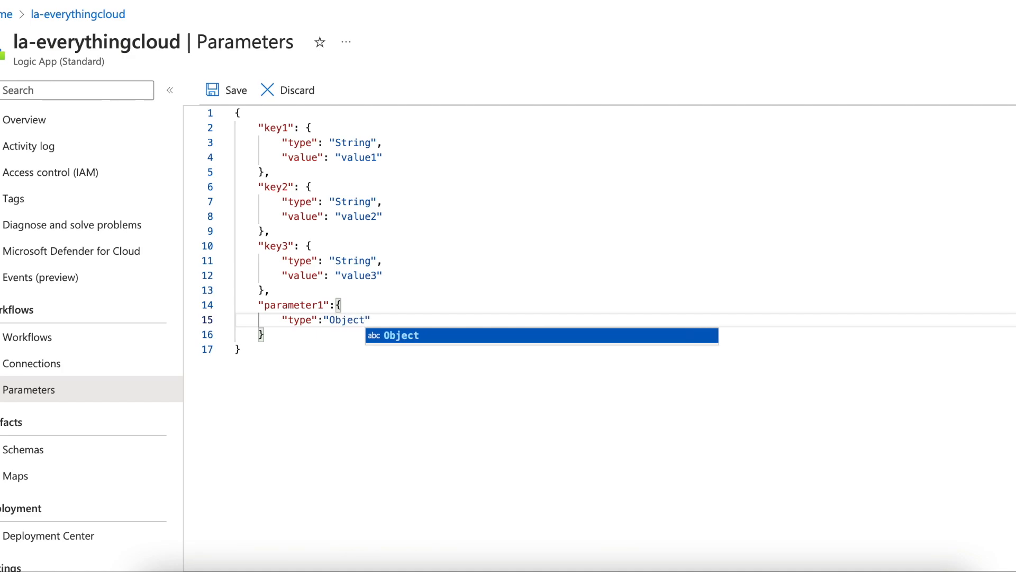
type("\",")
Step: Add a value property to parameter1 as a nested object containing key1 set to value1
key("Return")
type("\"value")
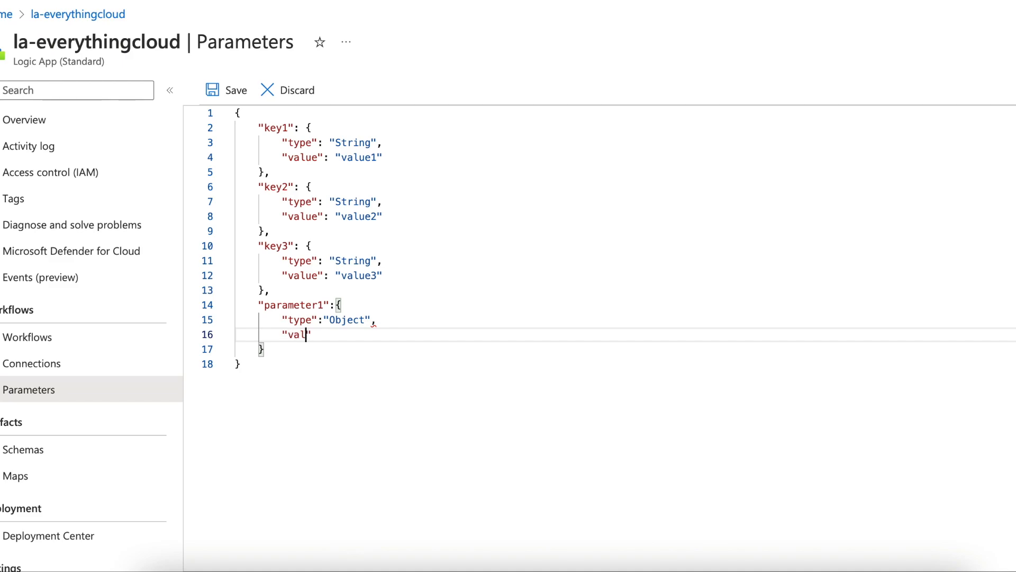
type(":")
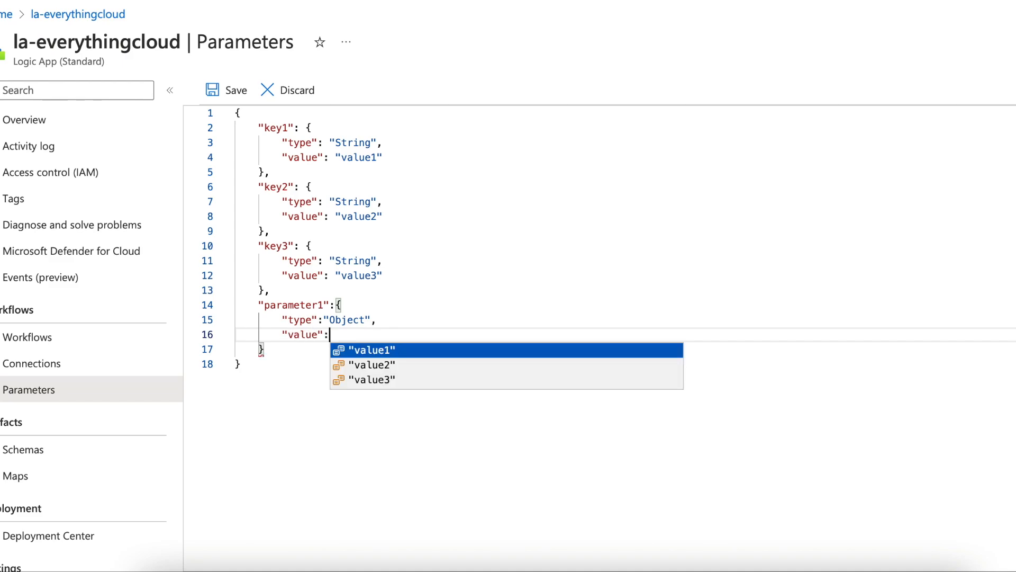
type(" {")
key("Return")
type("\"")
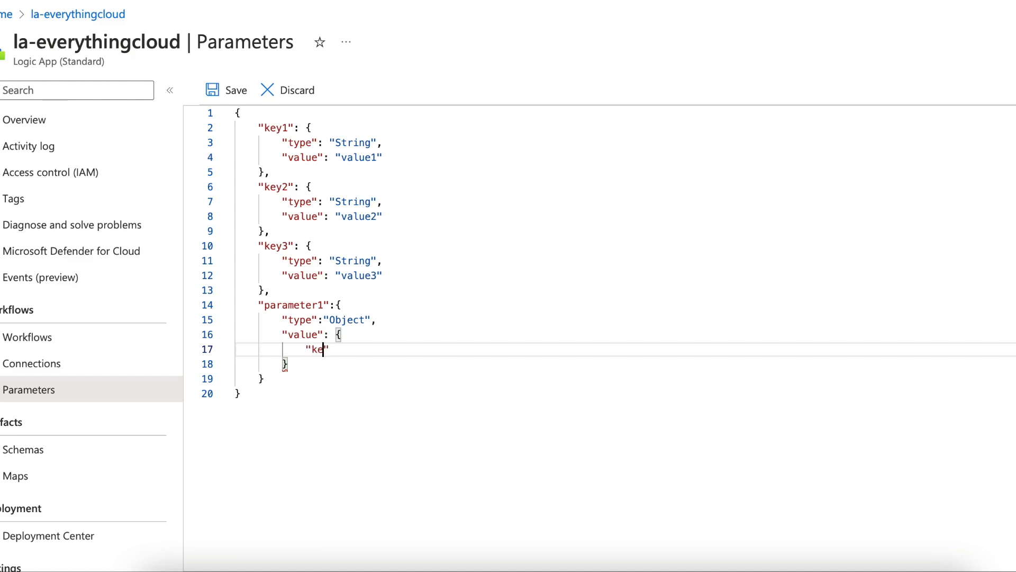
type("key1\":\"value1\",")
Step: Add a key2 entry set to value2 inside parameter1's value object
key("Return")
type("\"key")
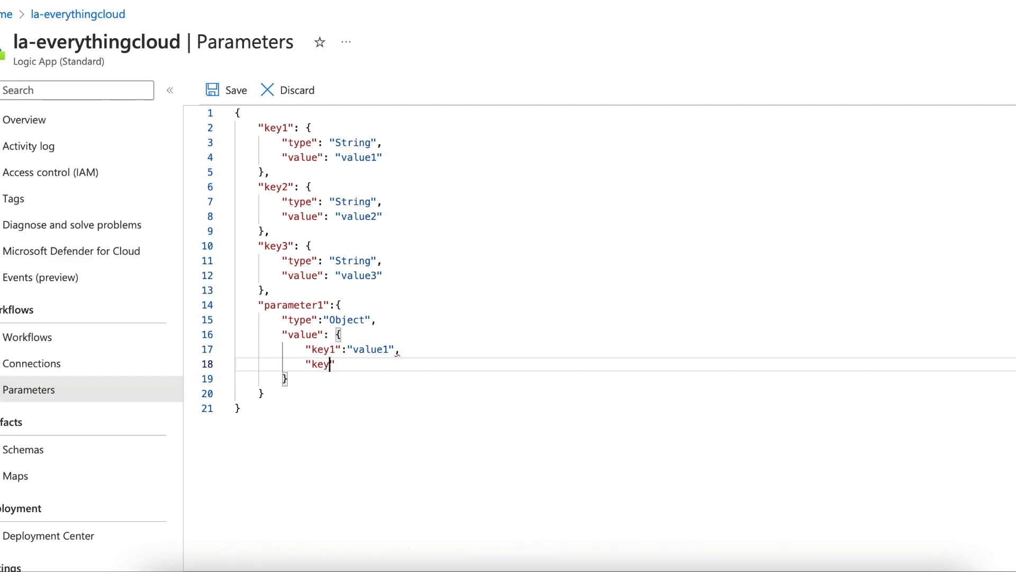
type("2\":\"value2\",")
Step: Add a key3 entry set to value3 as the last item in parameter1's value object
key("Return")
type("\"")
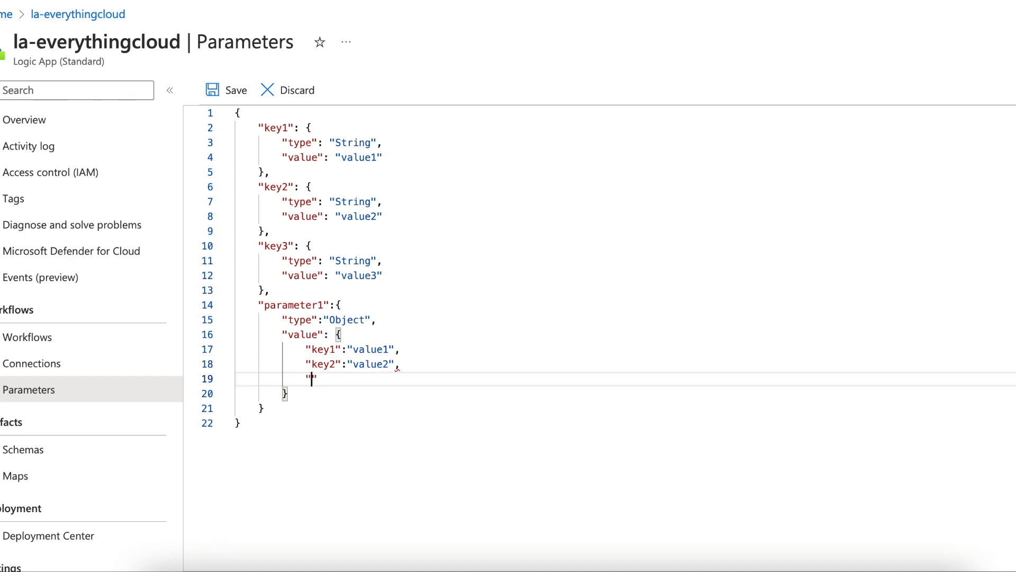
type("key3\":\"value2")
key("BackSpace")
type("3")
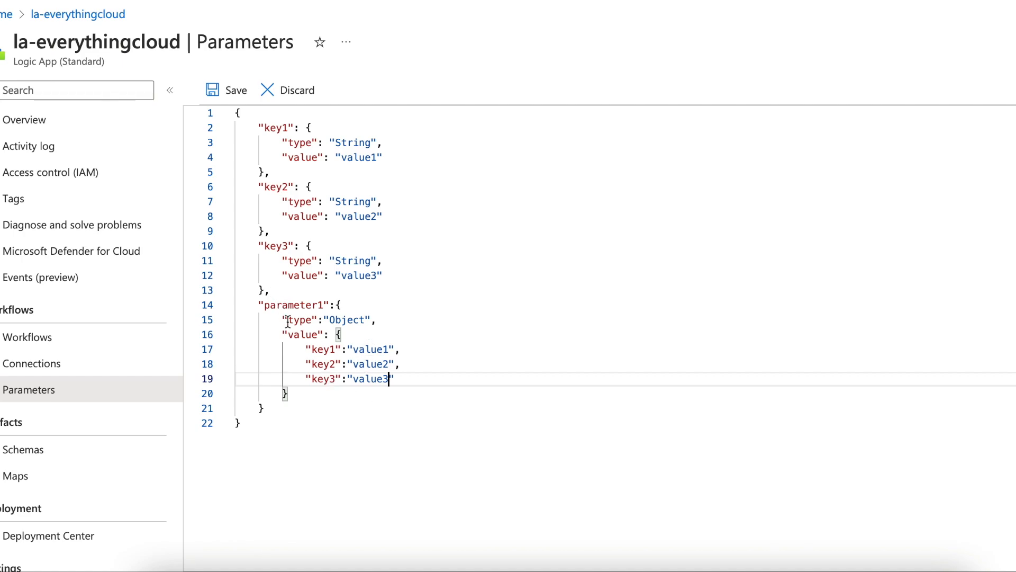
Step: Delete the separate key1, key2 and key3 string parameters above parameter1 and save the parameters JSON
left_click_drag(269, 290, 238, 132)
key("BackSpace")
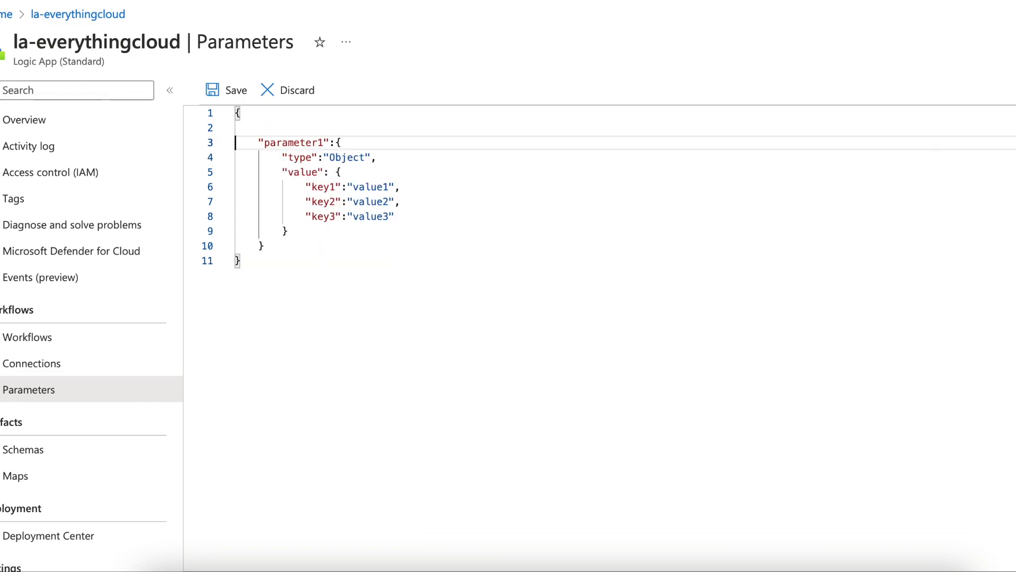
key("BackSpace")
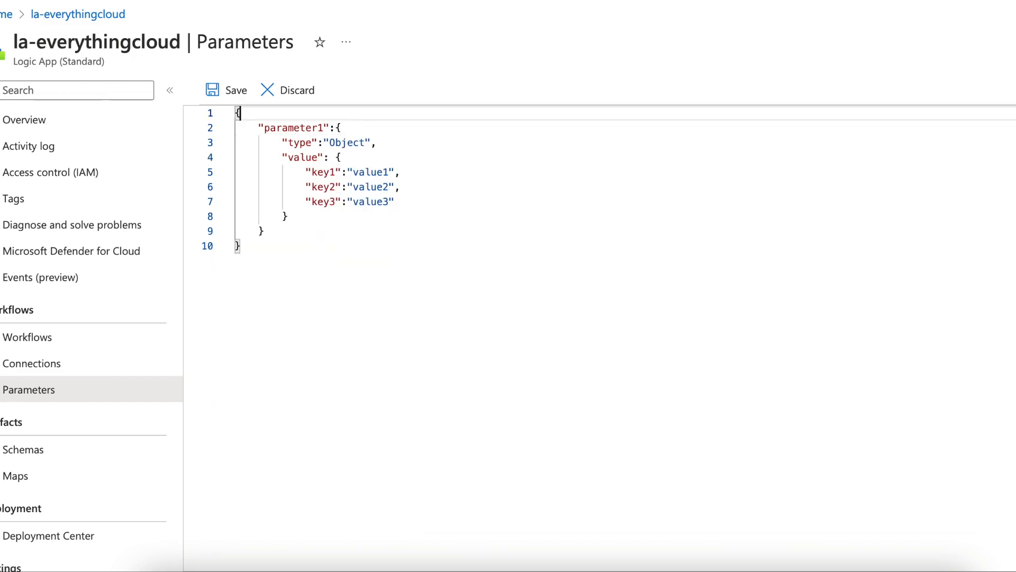
left_click(228, 91)
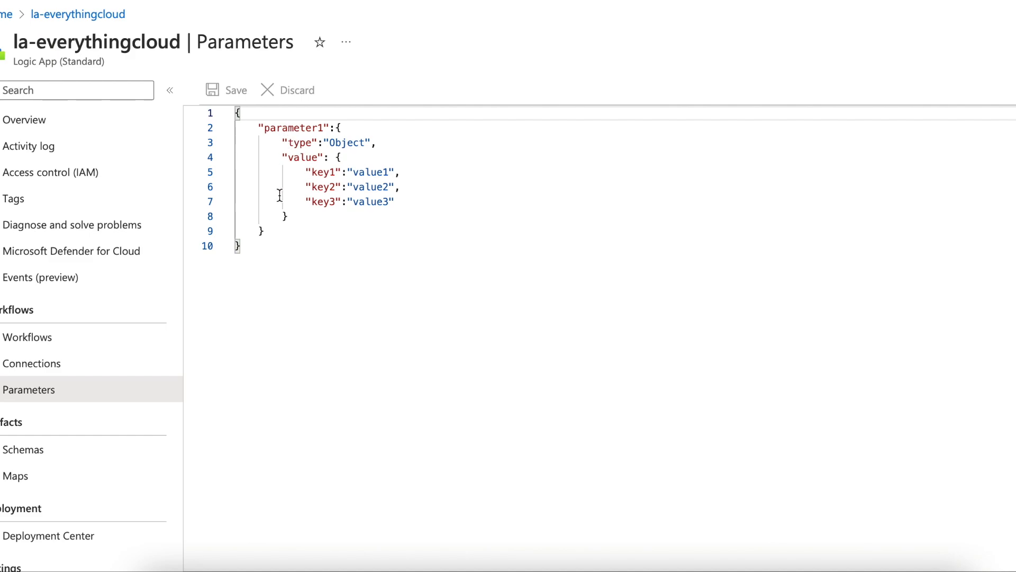
Step: In workflow-01's designer, remove the key1 parameter from the Initialize Key1 Variable action's value
left_click(113, 344)
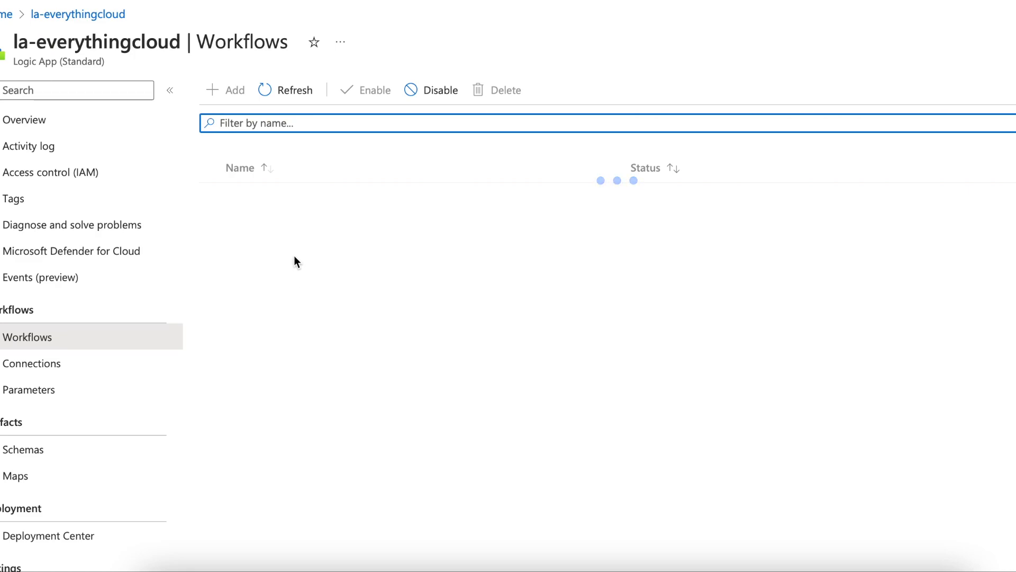
left_click(273, 198)
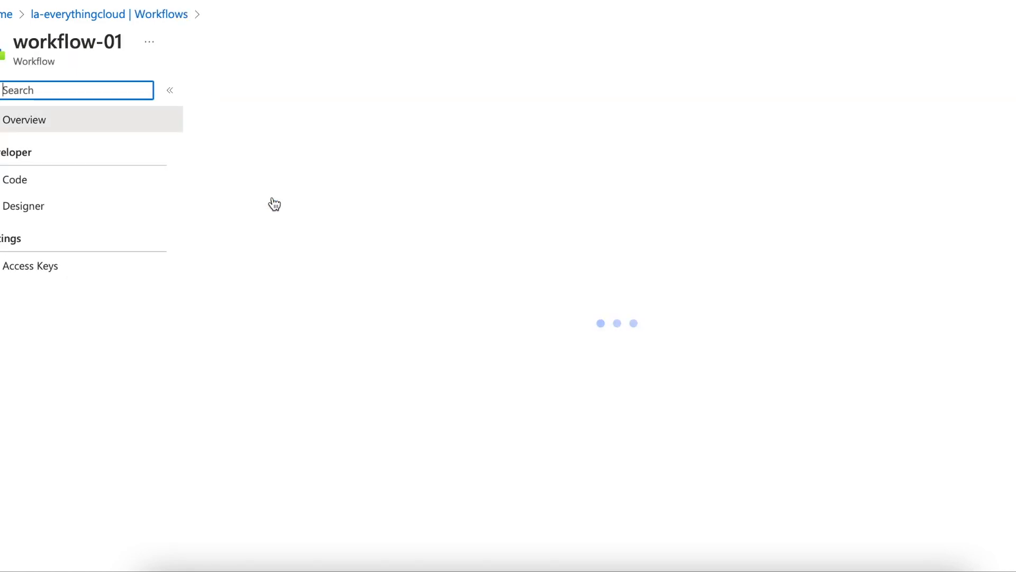
left_click(113, 207)
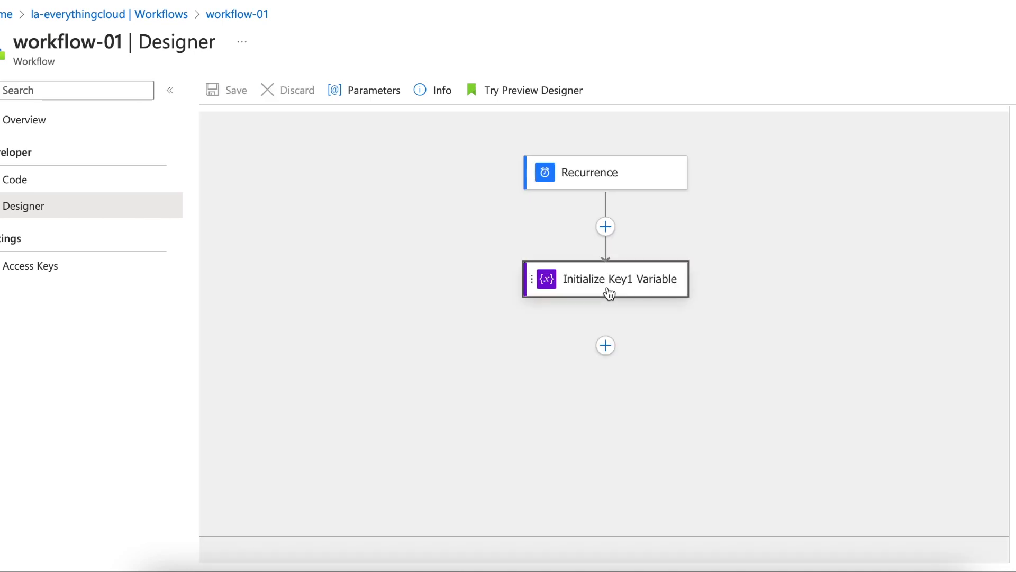
left_click(608, 288)
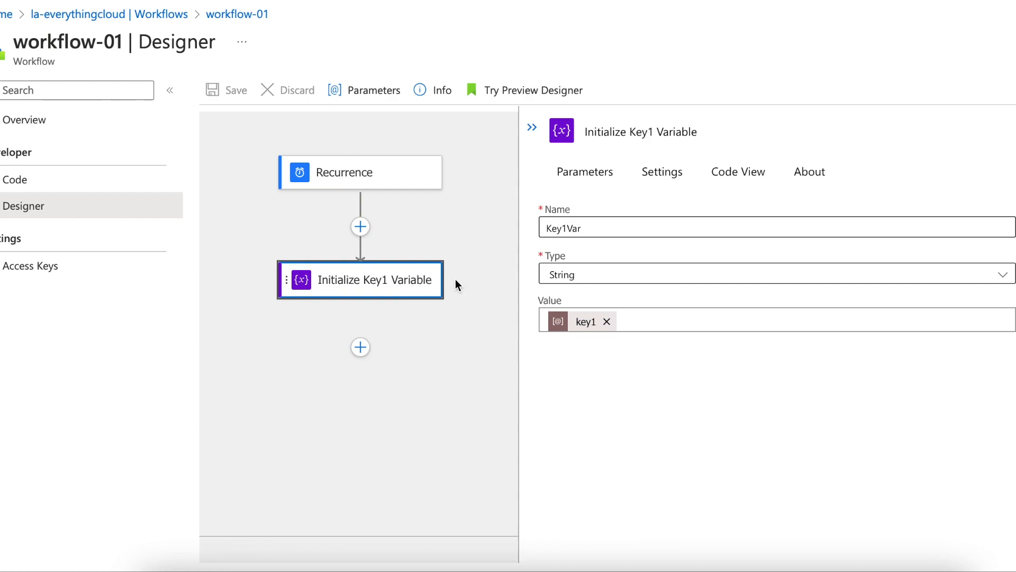
left_click(607, 321)
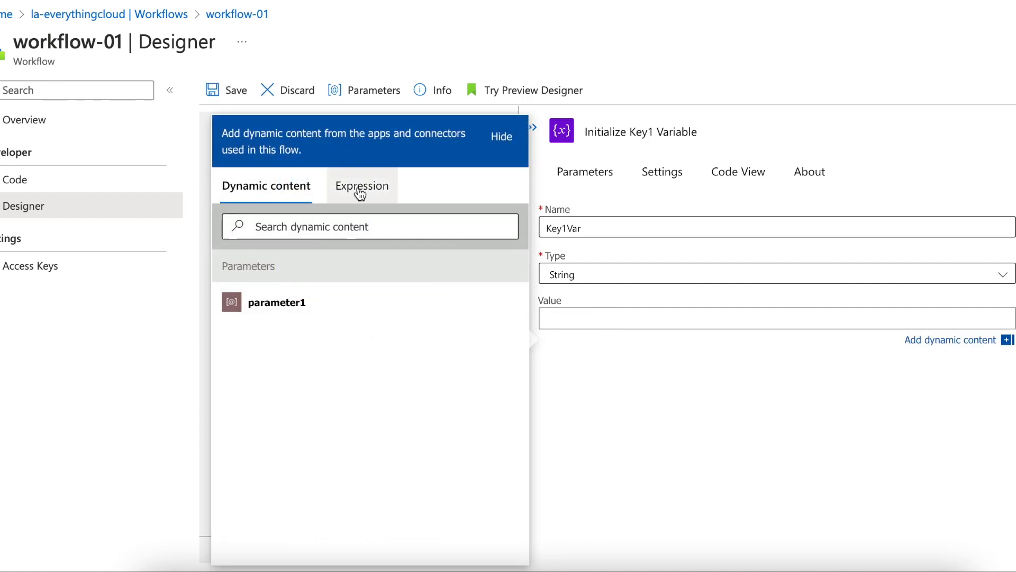
Step: Set the Initialize Key1 Variable action's value to the expression parameters('parameter1')['key1']
left_click(360, 194)
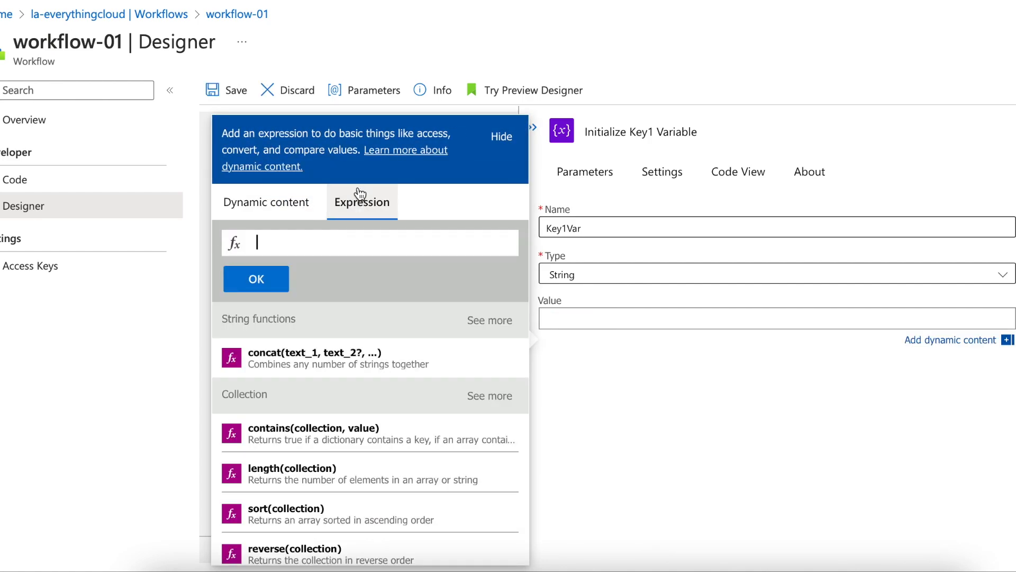
type("param")
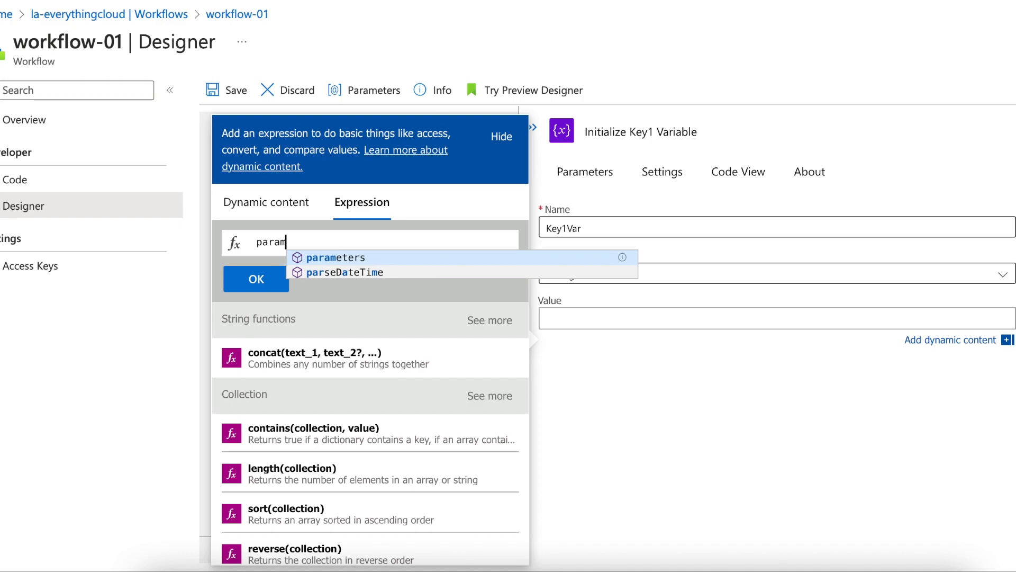
type("eters")
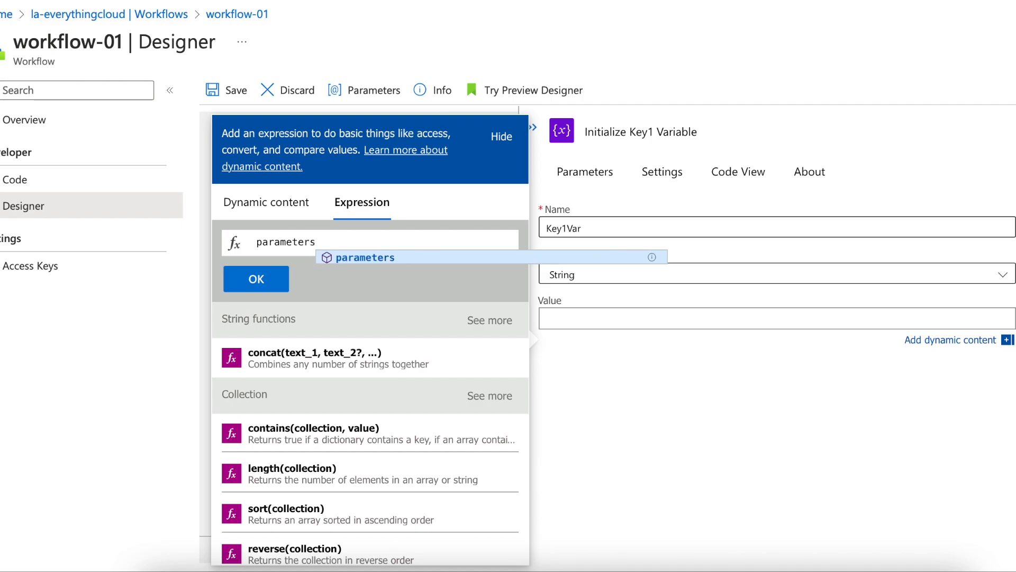
type("('paramter1")
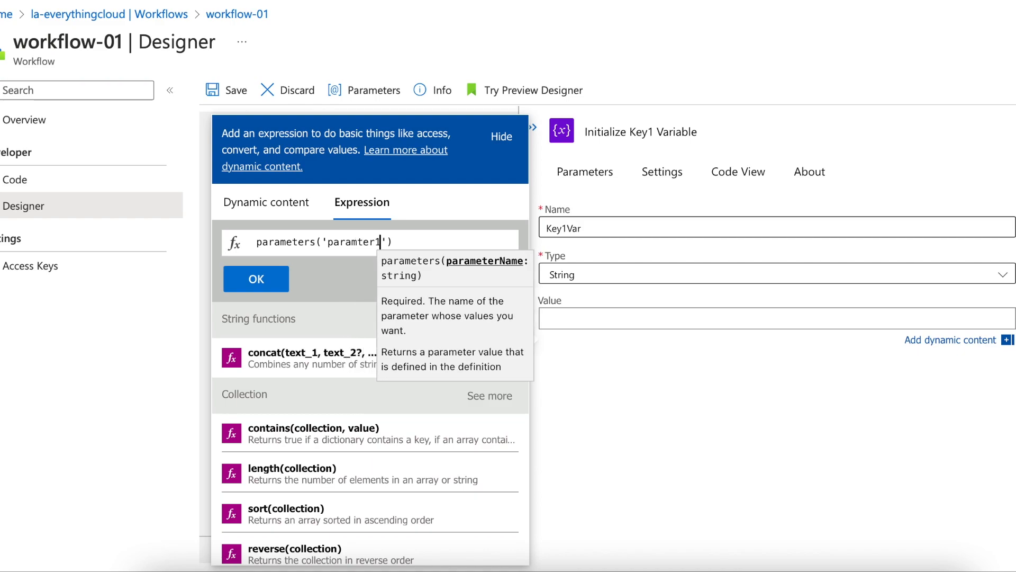
key("Right")
key("Right")
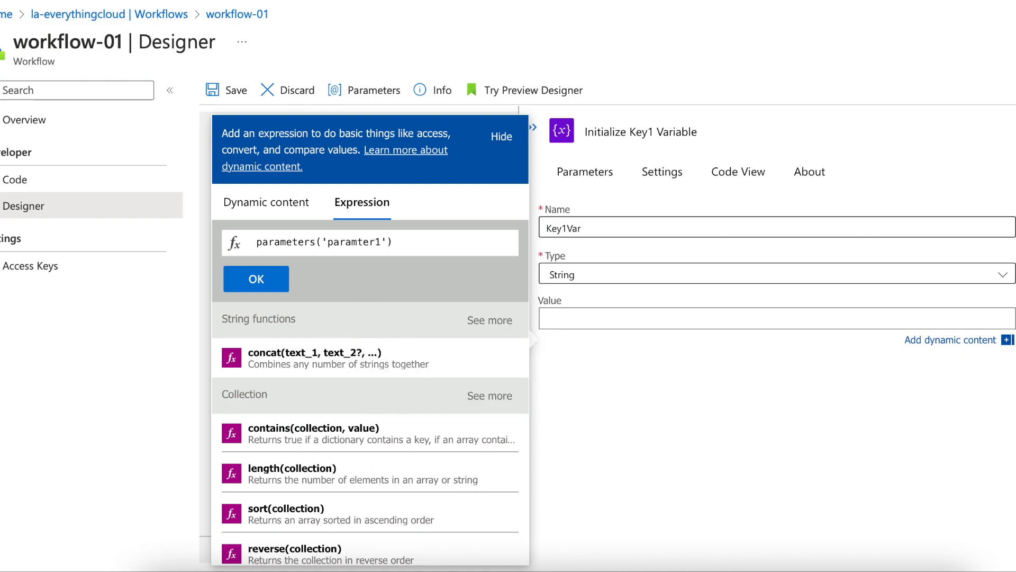
type("['key1")
key("Right")
key("Right")
double_click(356, 245)
type("e")
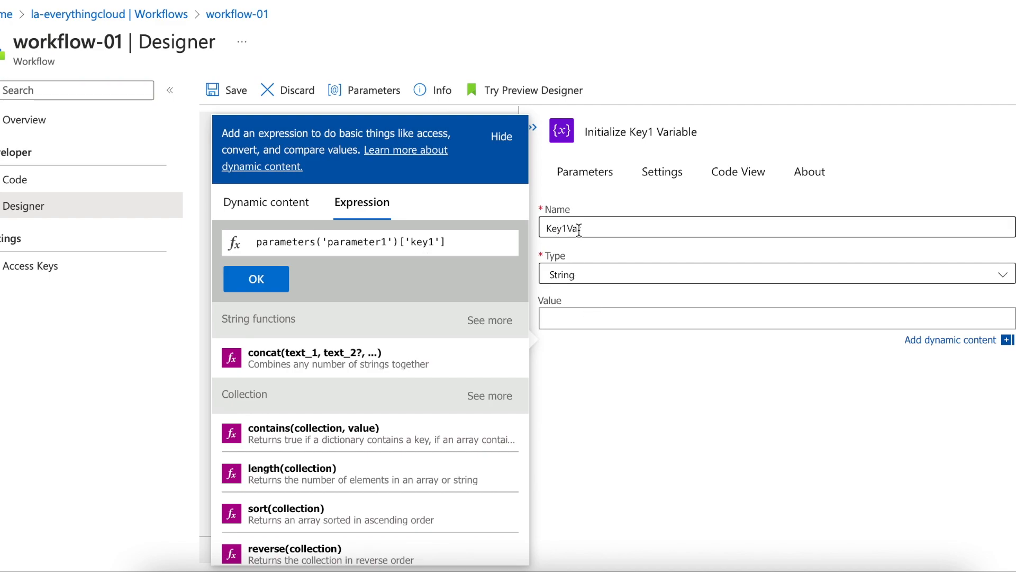
left_click(271, 280)
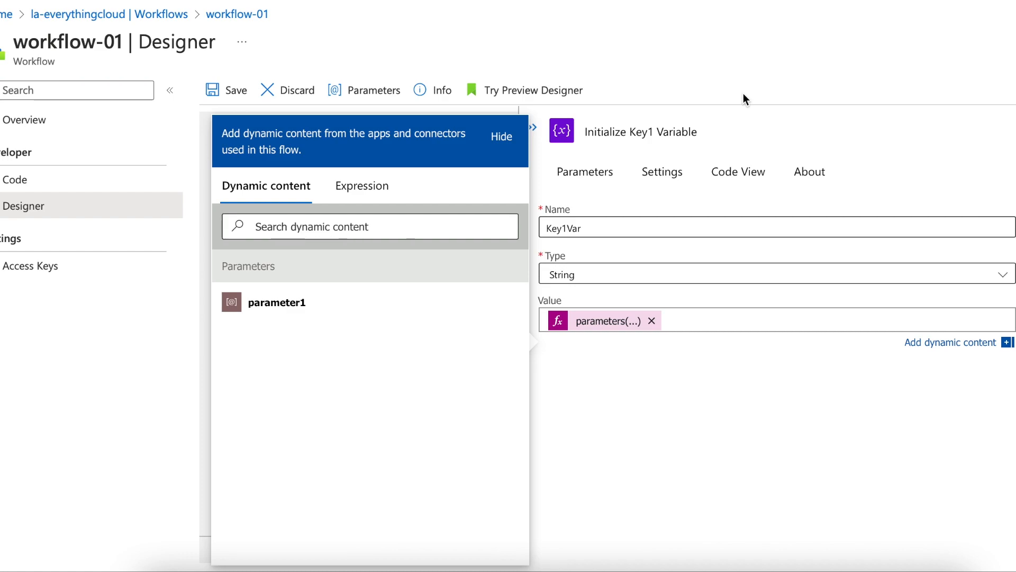
left_click(811, 108)
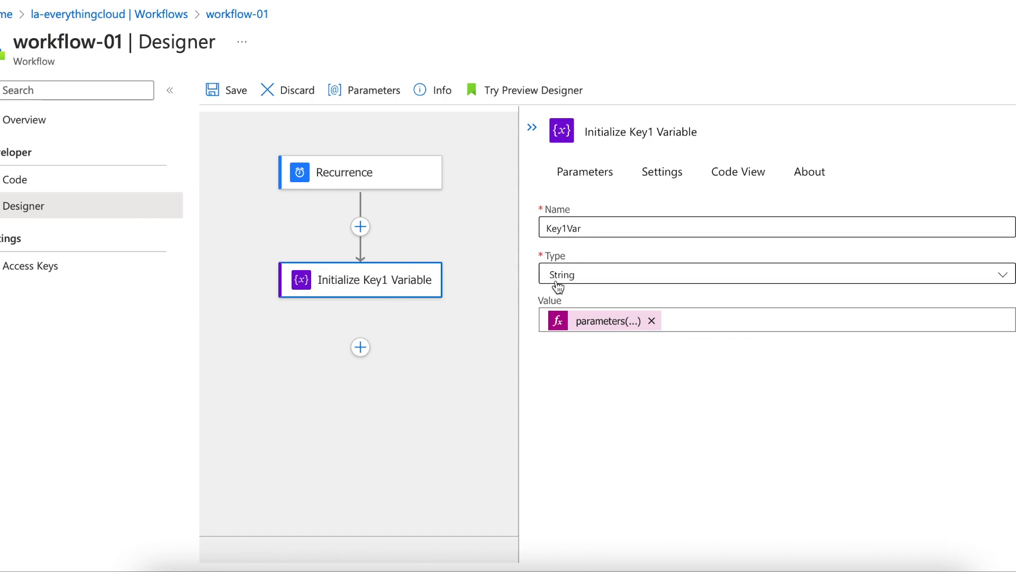
Step: Save the edited workflow and run its trigger from the workflow overview
left_click(222, 94)
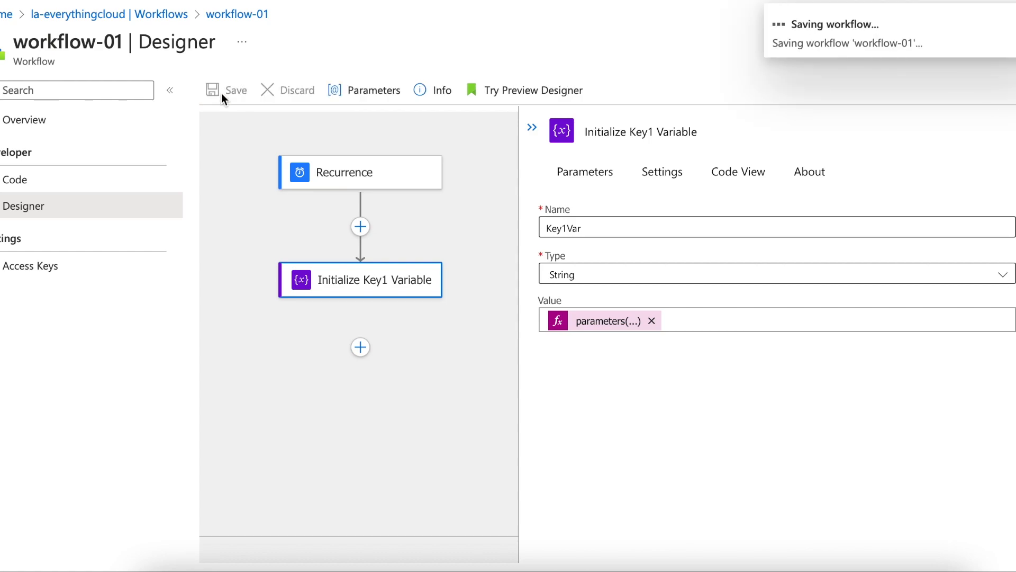
left_click(229, 16)
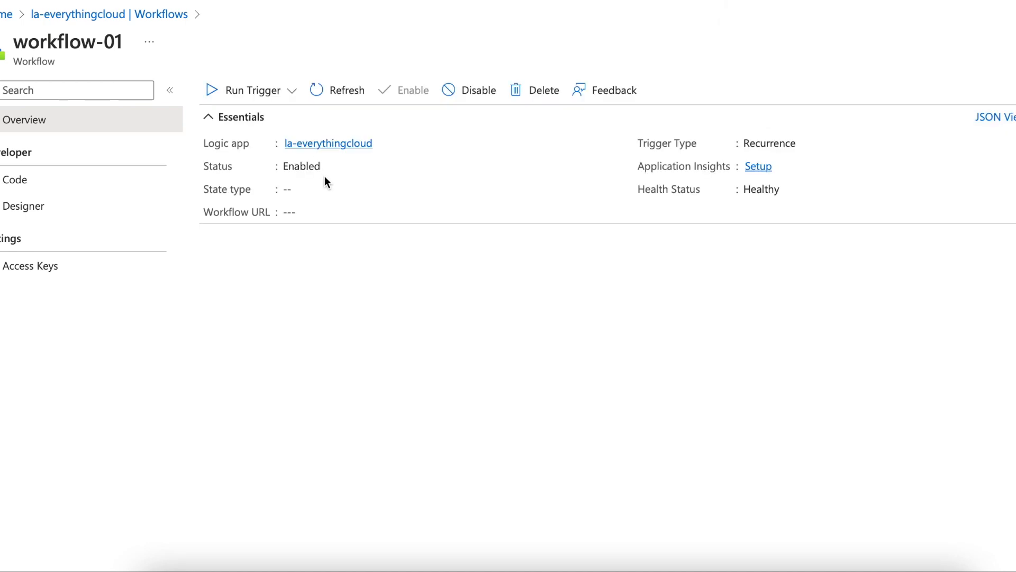
left_click(277, 100)
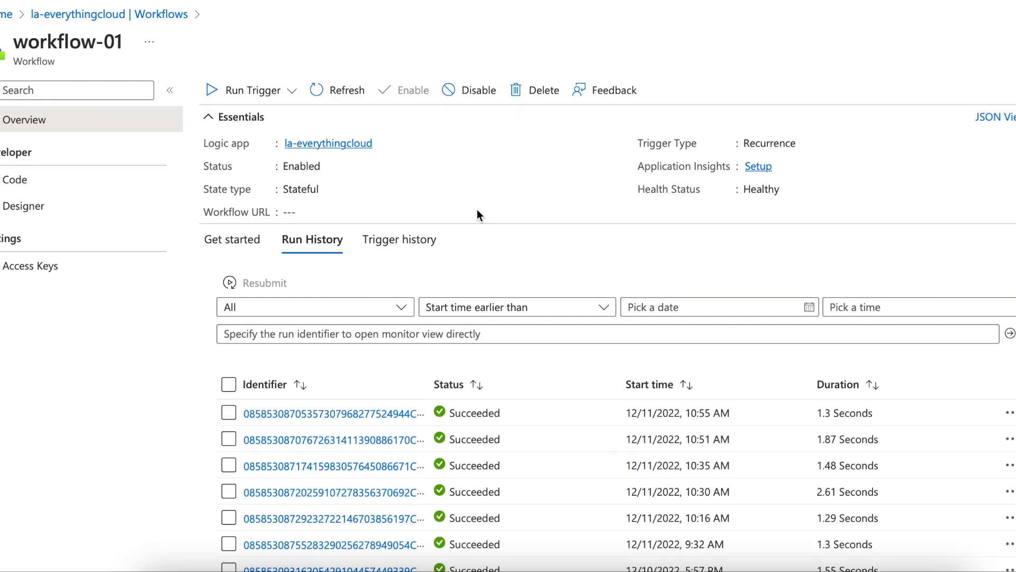
Step: Open the newest run in the history and check the Initialize Key1 Variable action's input name and value
left_click(395, 415)
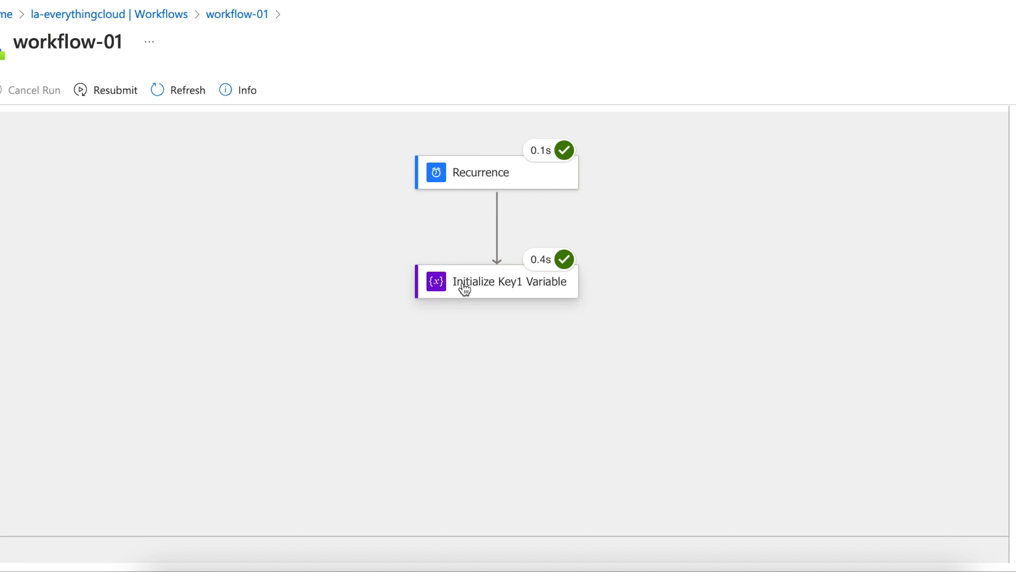
left_click(465, 288)
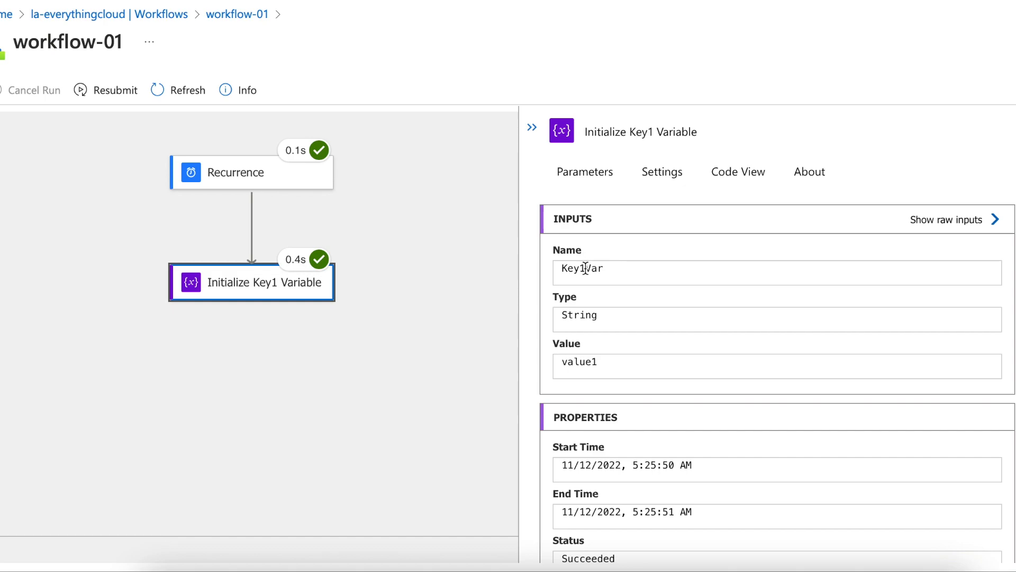
double_click(582, 364)
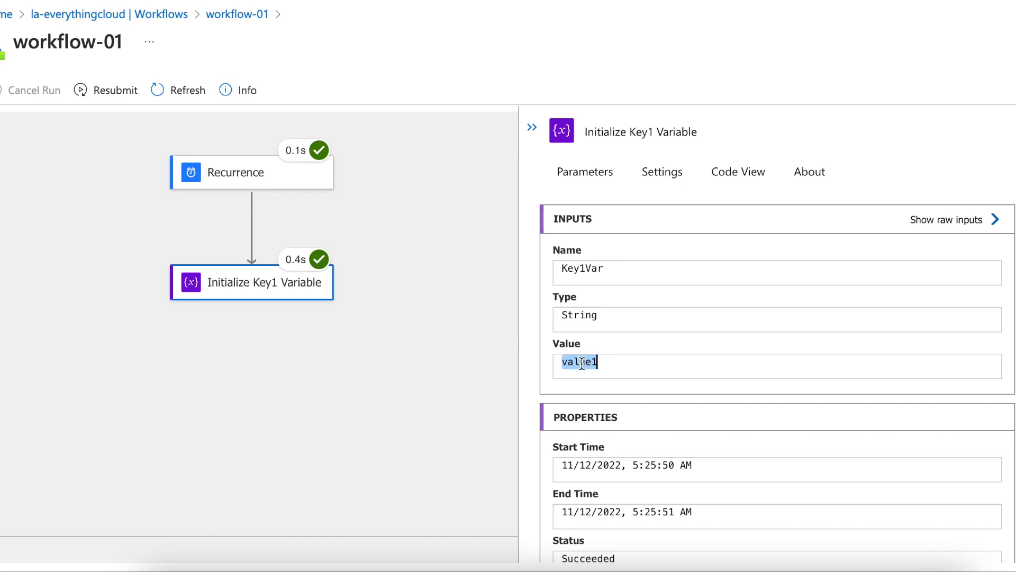
double_click(583, 268)
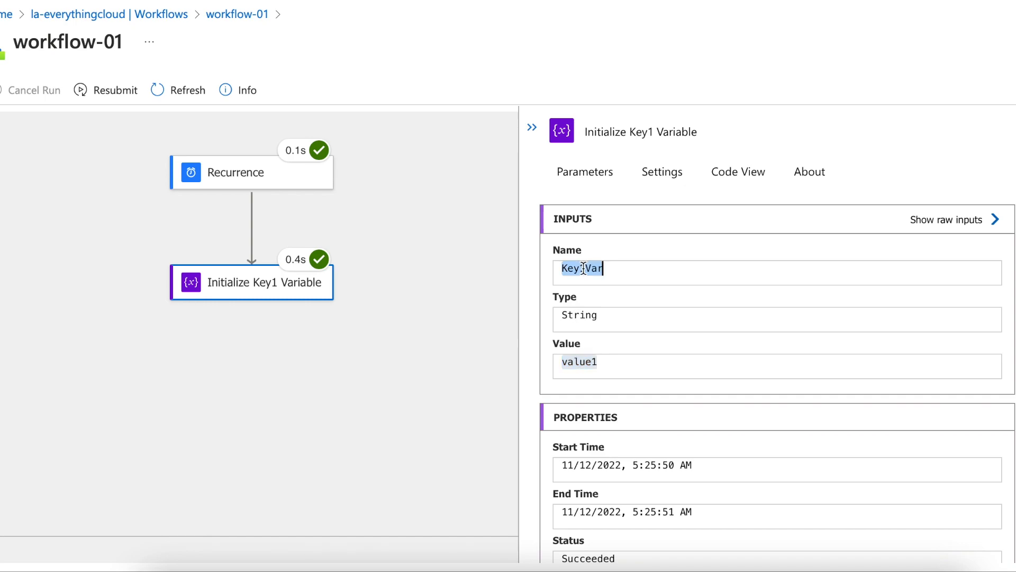